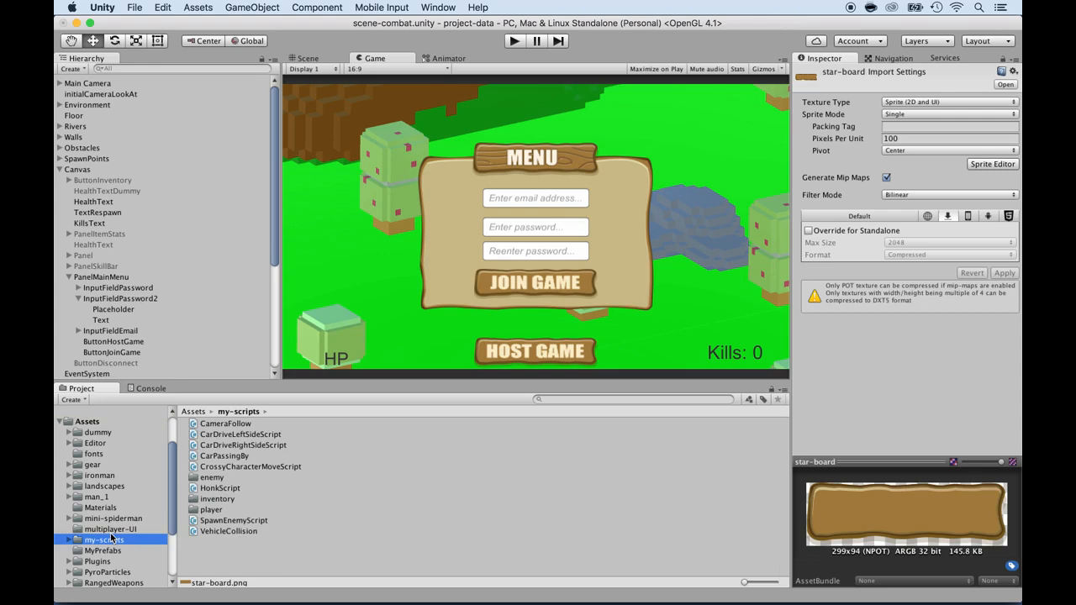
Open the multiplayer-UI assets folder and inspect the star-board sprite
left_click(110, 528)
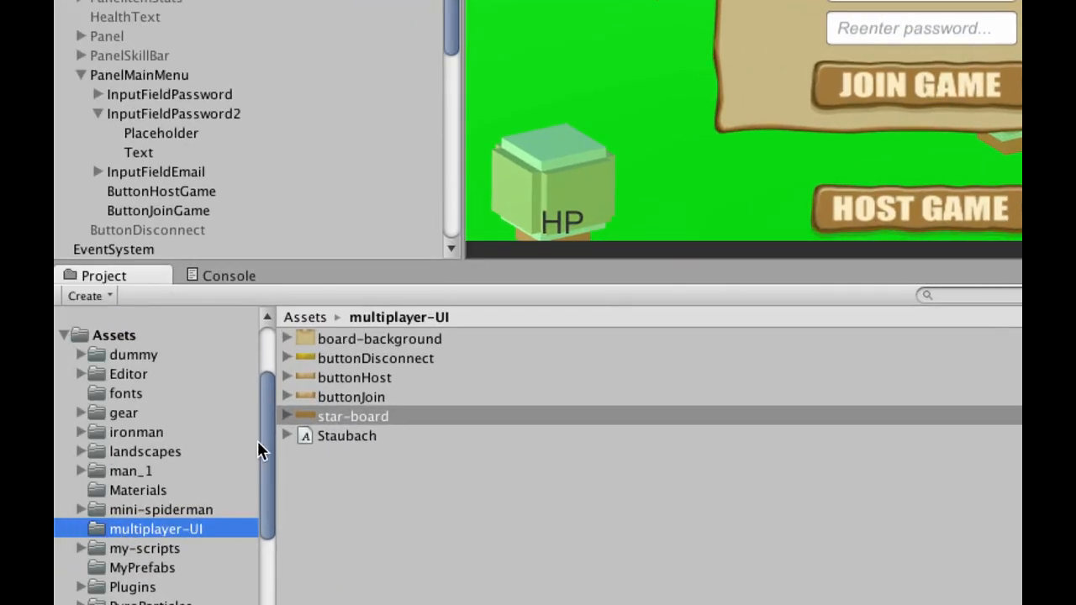
left_click(343, 417)
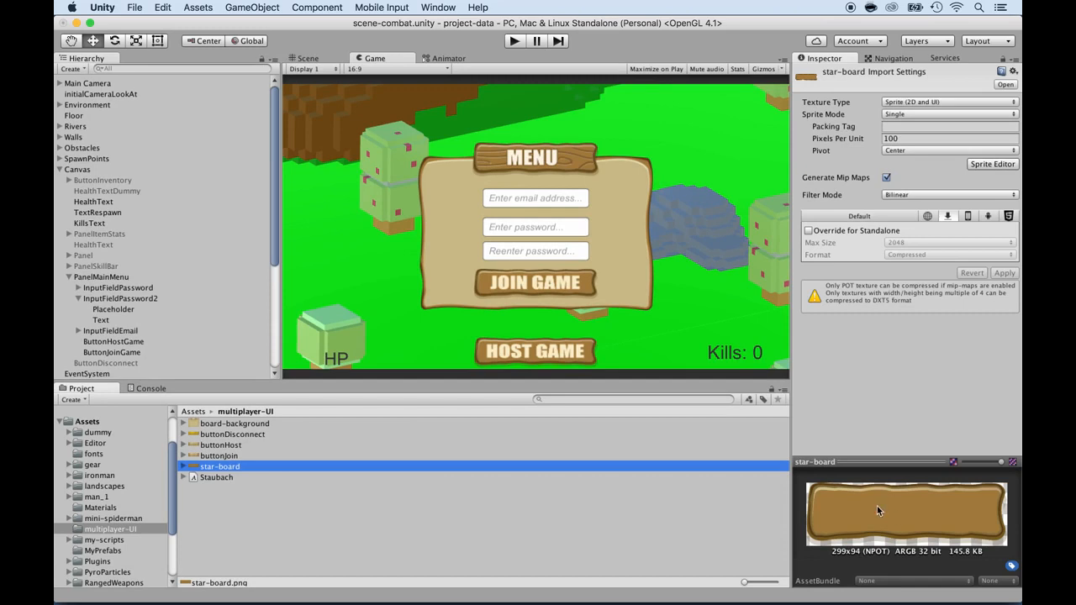
Add a new UI button and make it the first child of PanelMainMenu
scroll(97, 304, "down", 4)
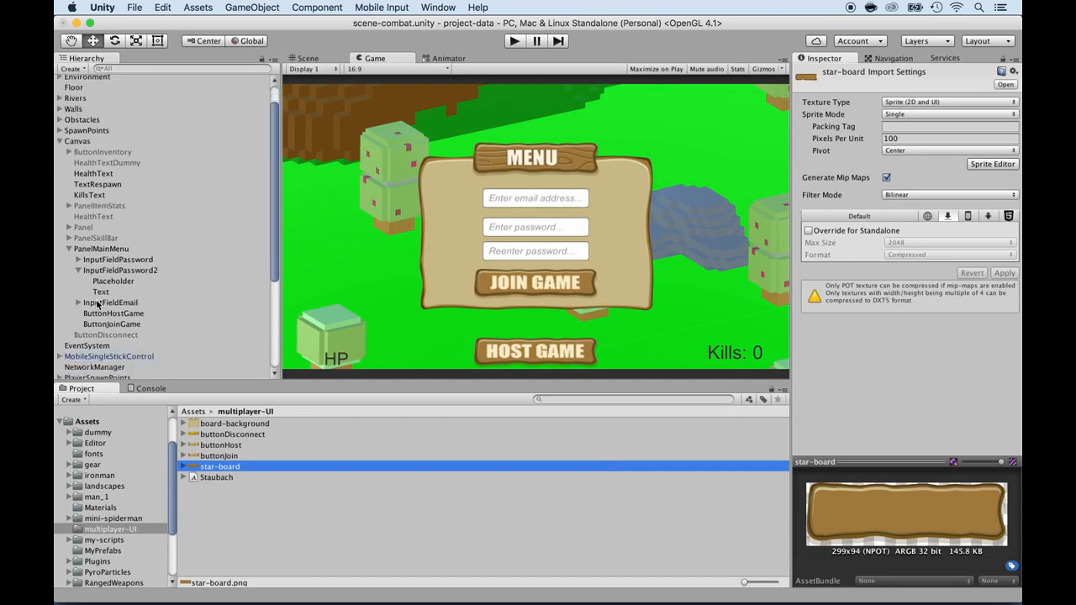
scroll(98, 304, "down", 2)
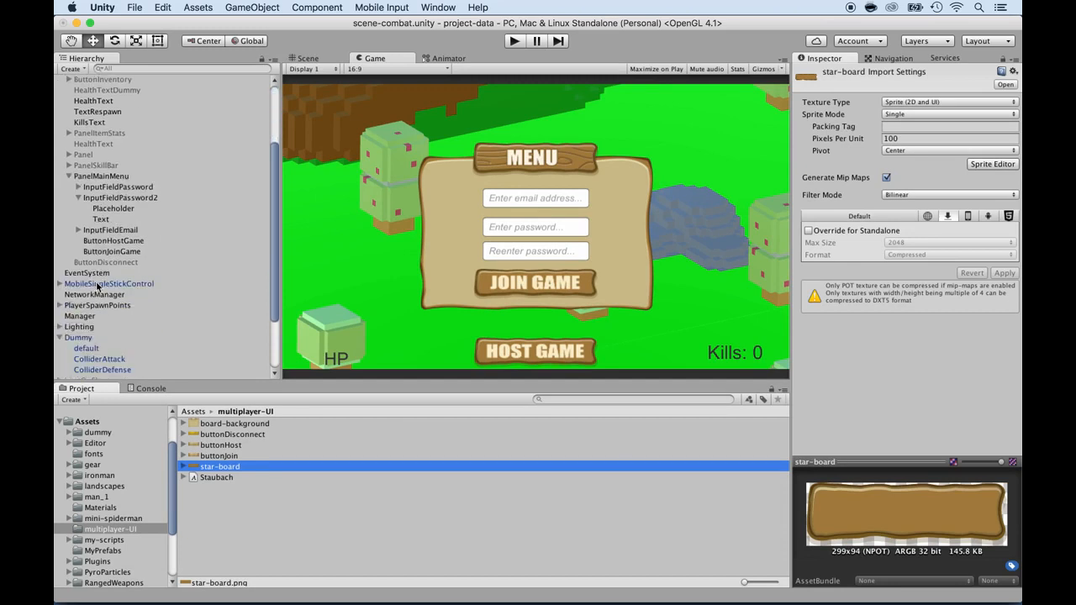
left_click(95, 176)
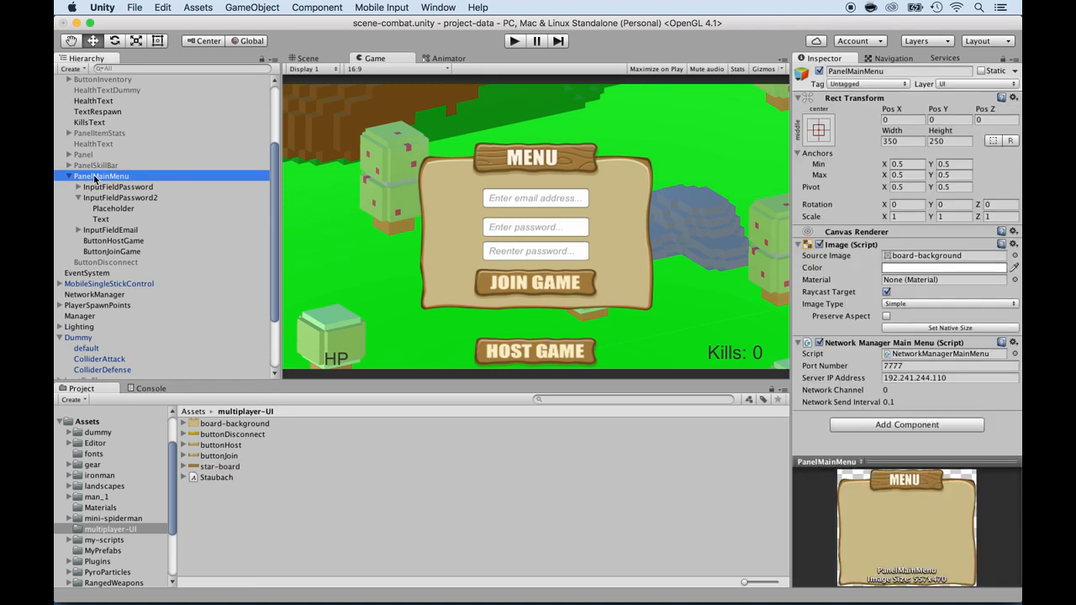
left_click(237, 9)
mouse_move(254, 101)
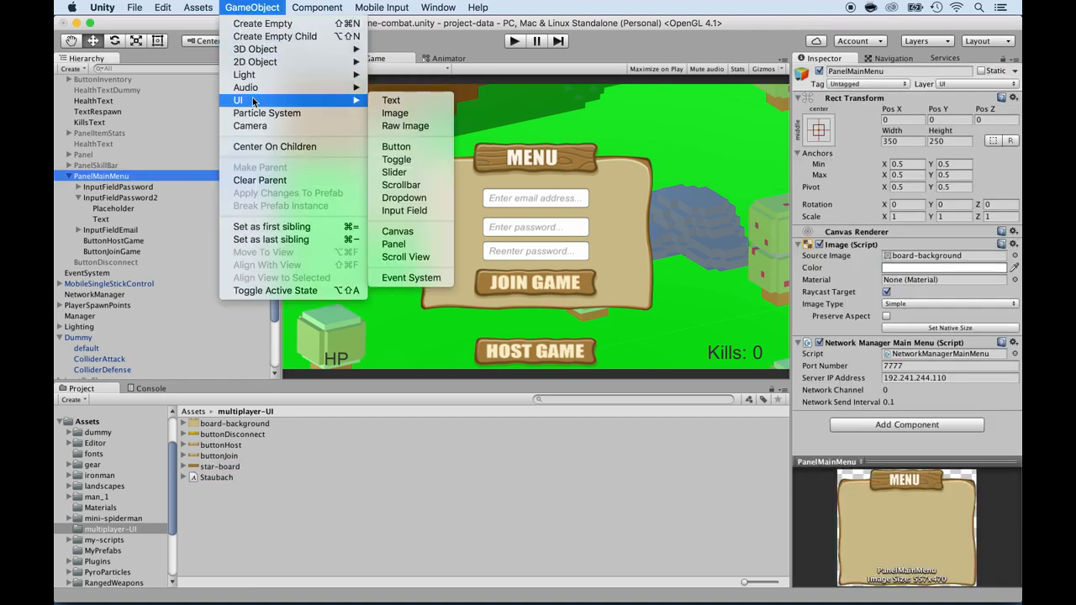
left_click(396, 147)
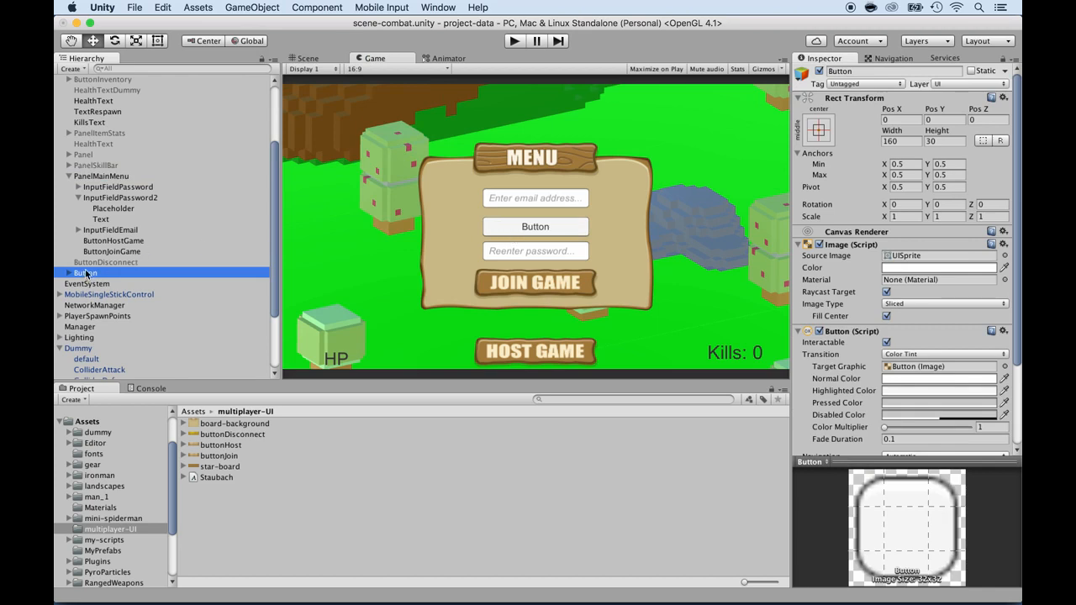
left_click_drag(87, 273, 115, 183)
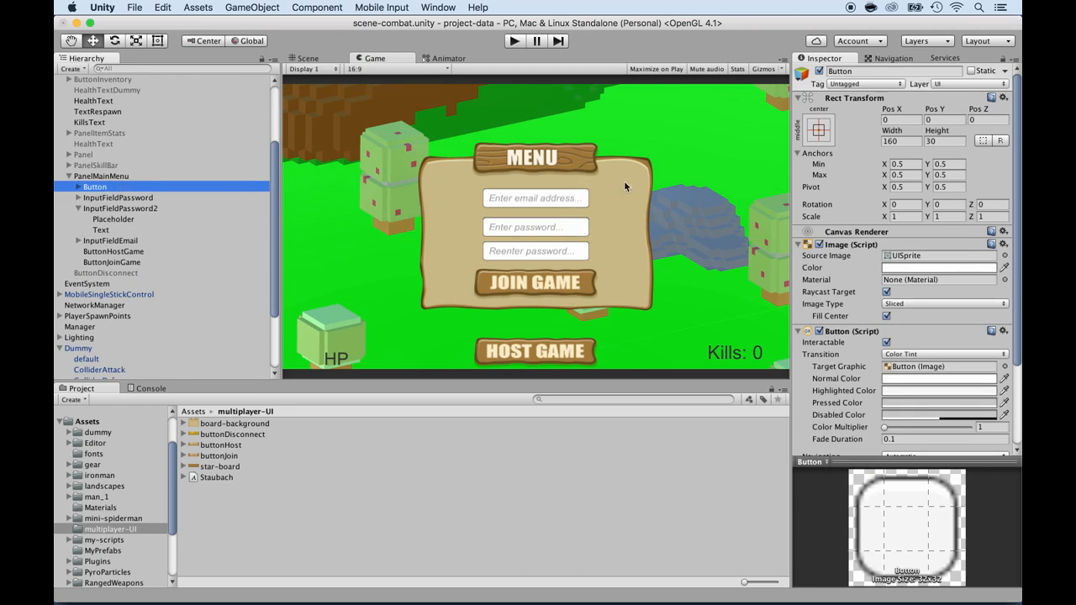
Anchor the new button's pivot and position to the panel's top right, offset to about X -5.5, Y -34.9
left_click(818, 129)
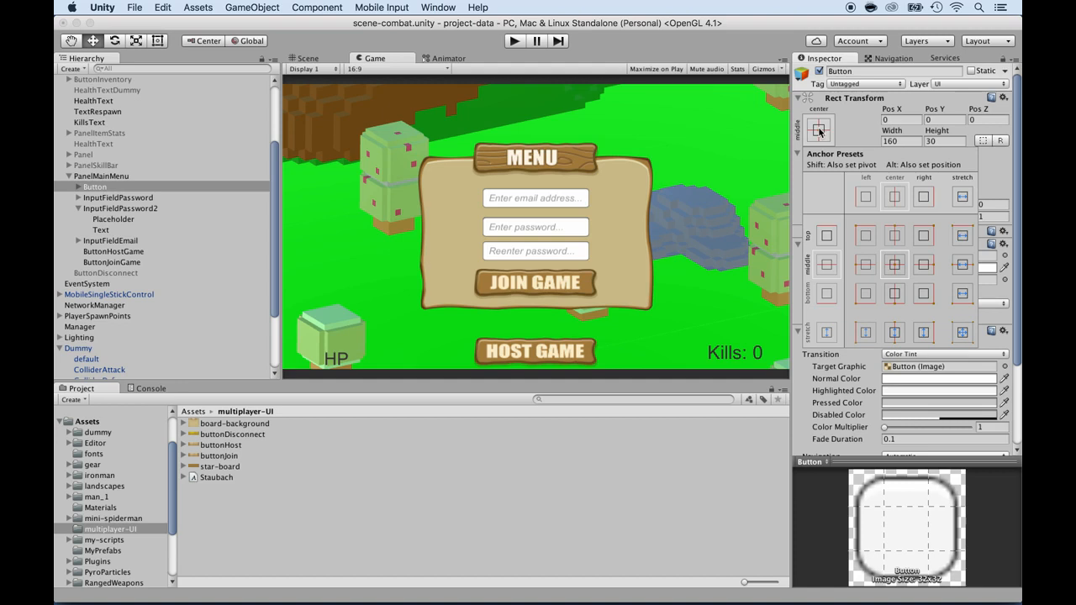
left_click(921, 237)
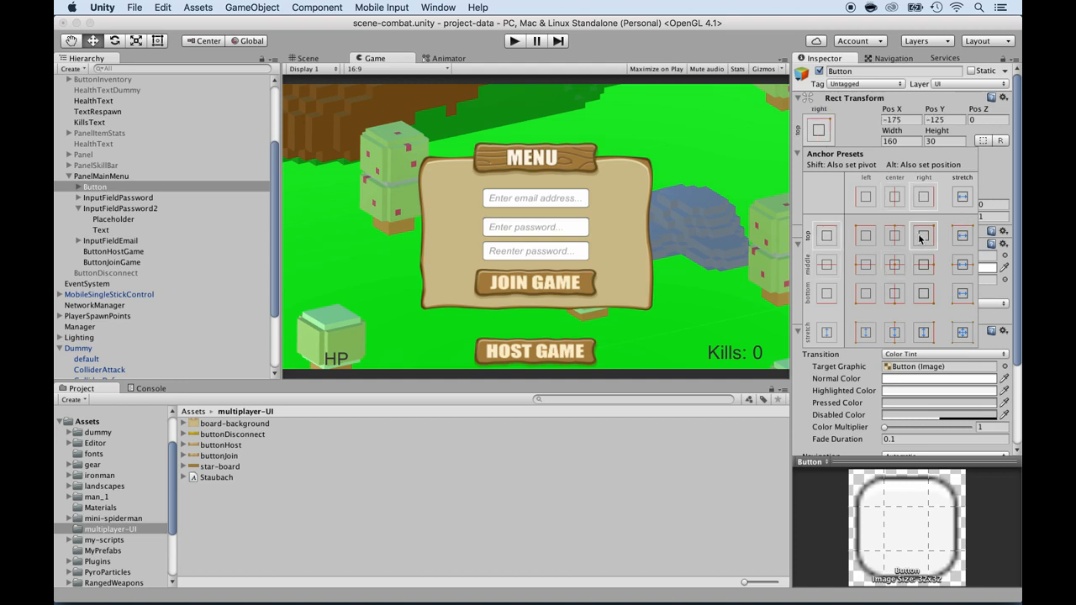
left_click(921, 237, "shift")
key("alt")
left_click(920, 240, "alt")
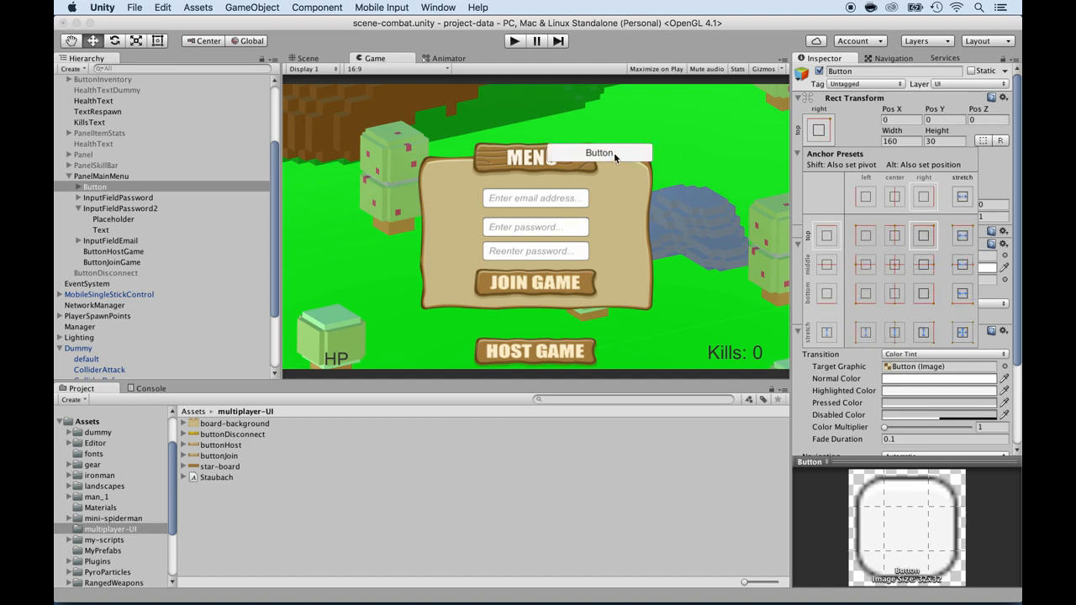
left_click(863, 131)
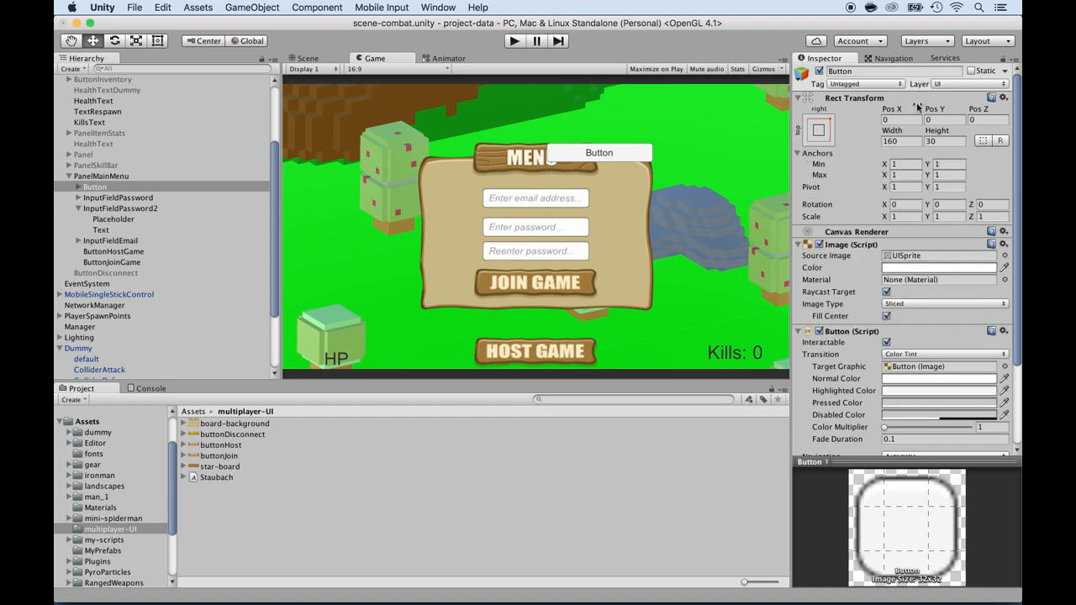
left_click_drag(931, 110, 103, 2)
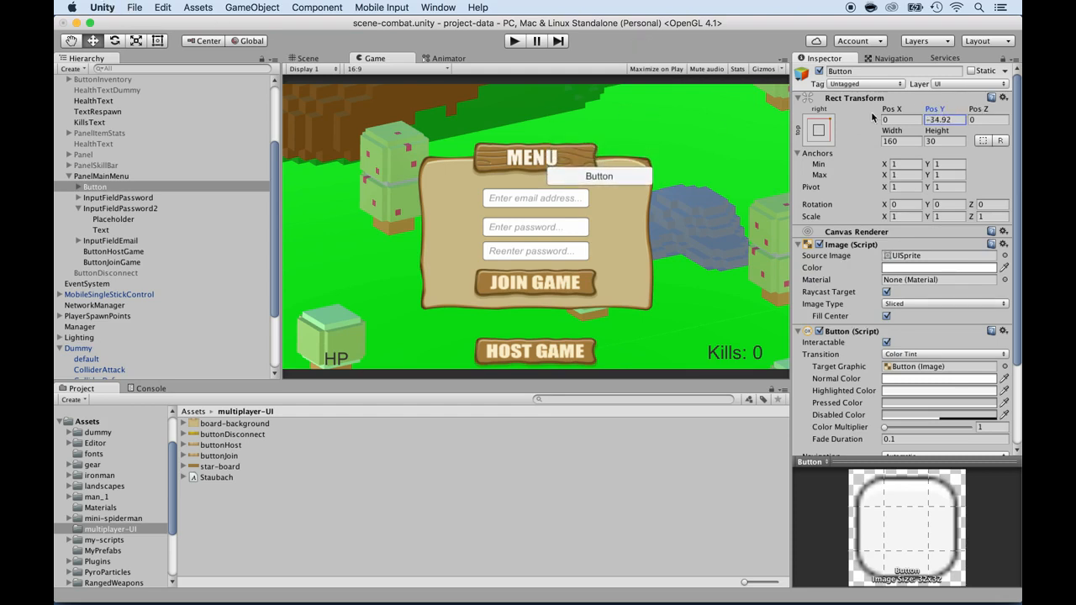
left_click_drag(892, 109, 792, 119)
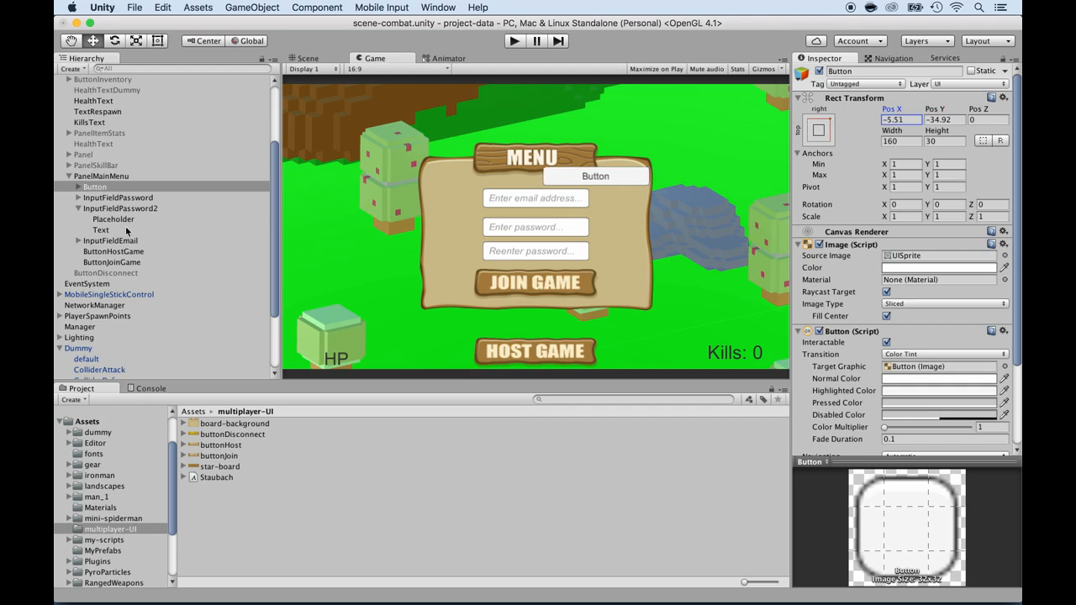
Change the new button's text label to "SignUp"
left_click(77, 187)
left_click(95, 199)
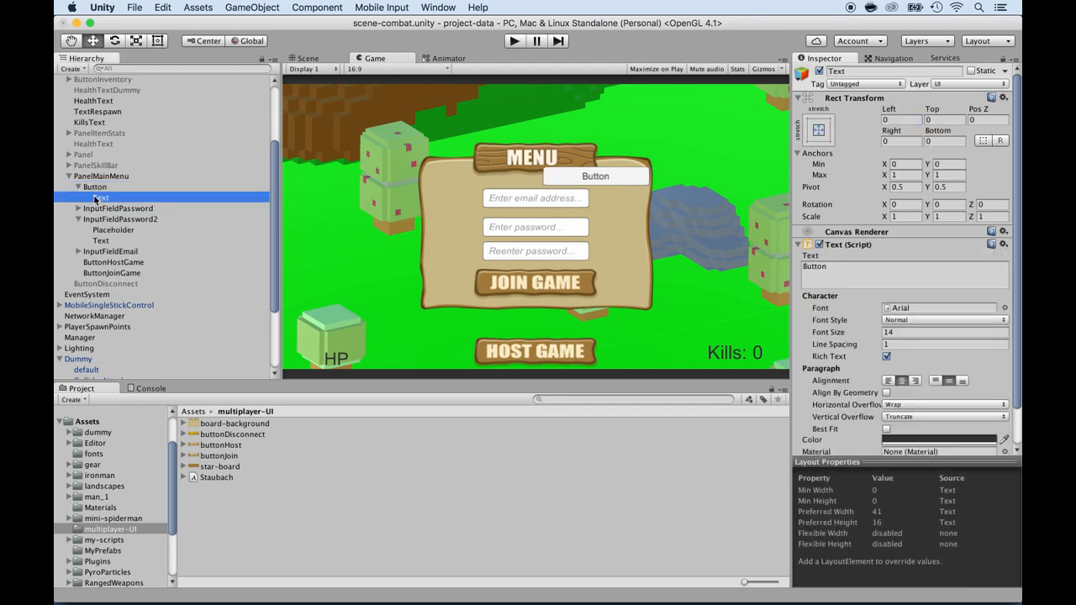
left_click(809, 267)
type("Sig")
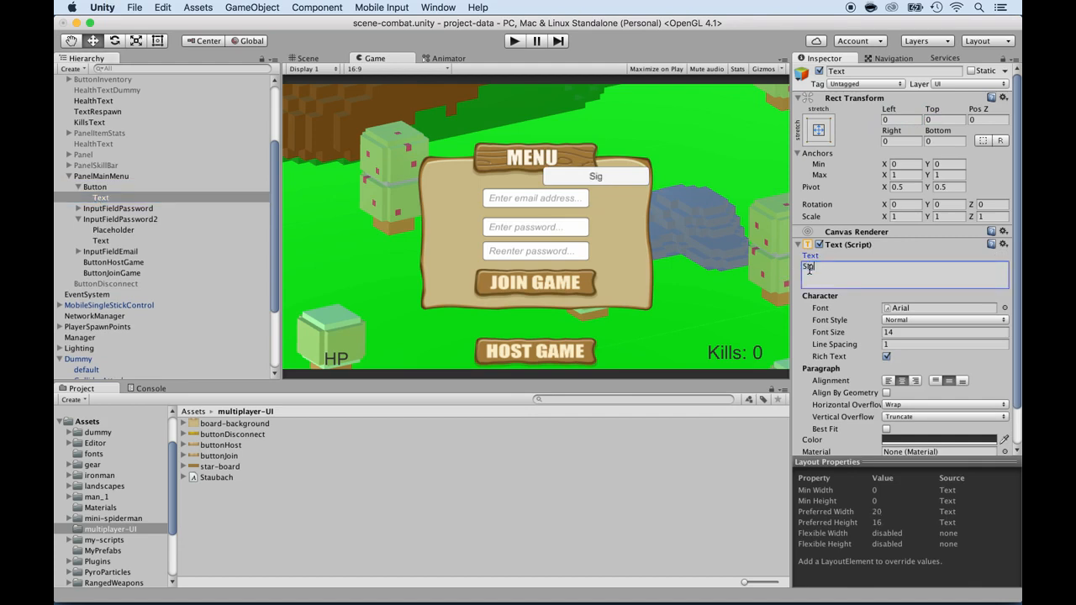
type("nUp")
Try widths of 100, 180 and 80 on the SignUp button, settling on 70
left_click(97, 189)
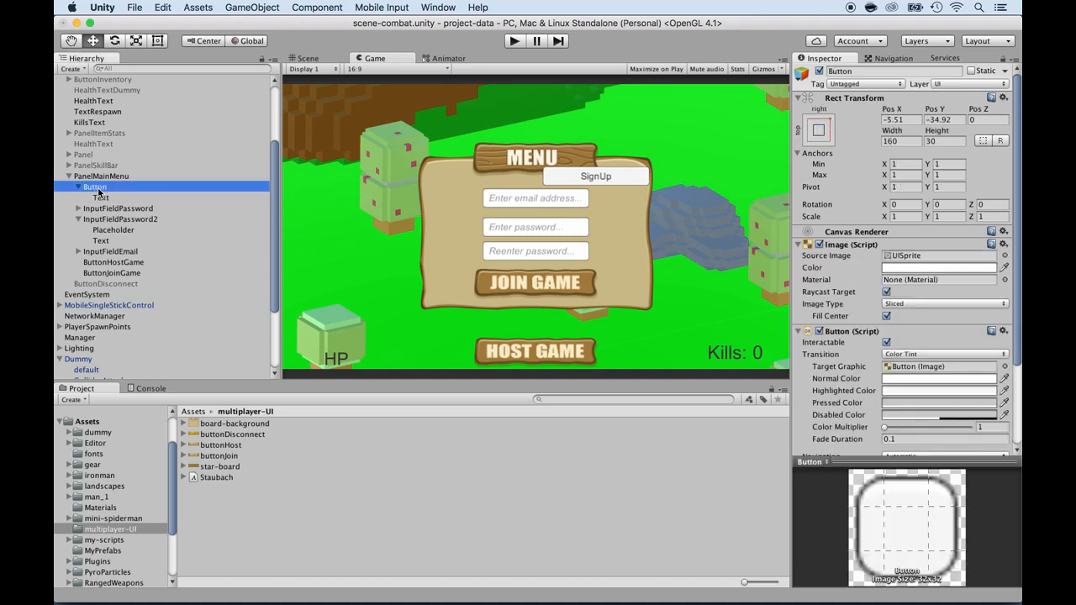
left_click(888, 142)
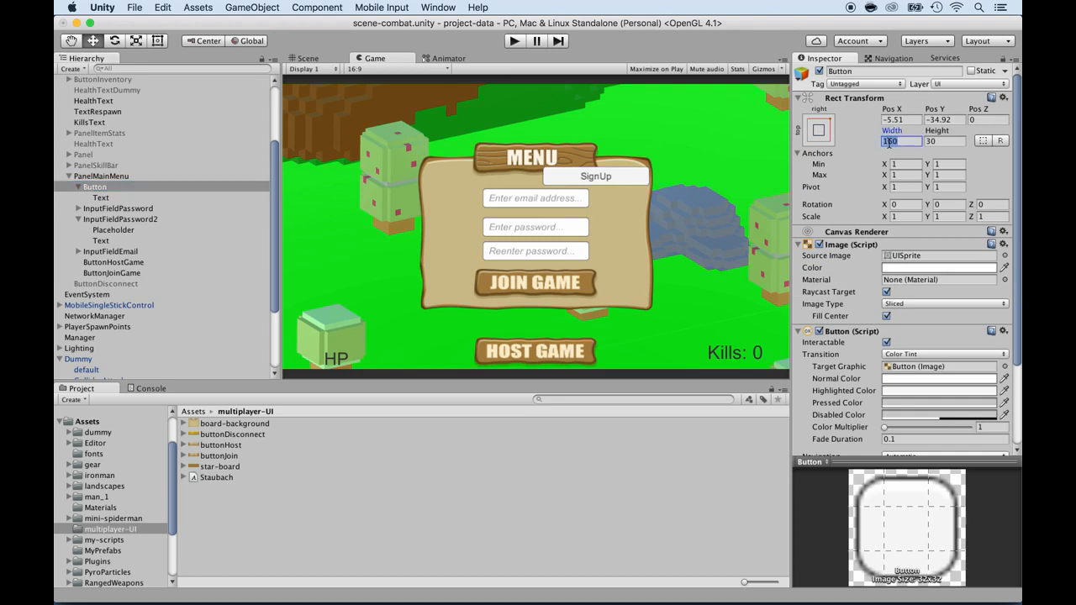
type("100")
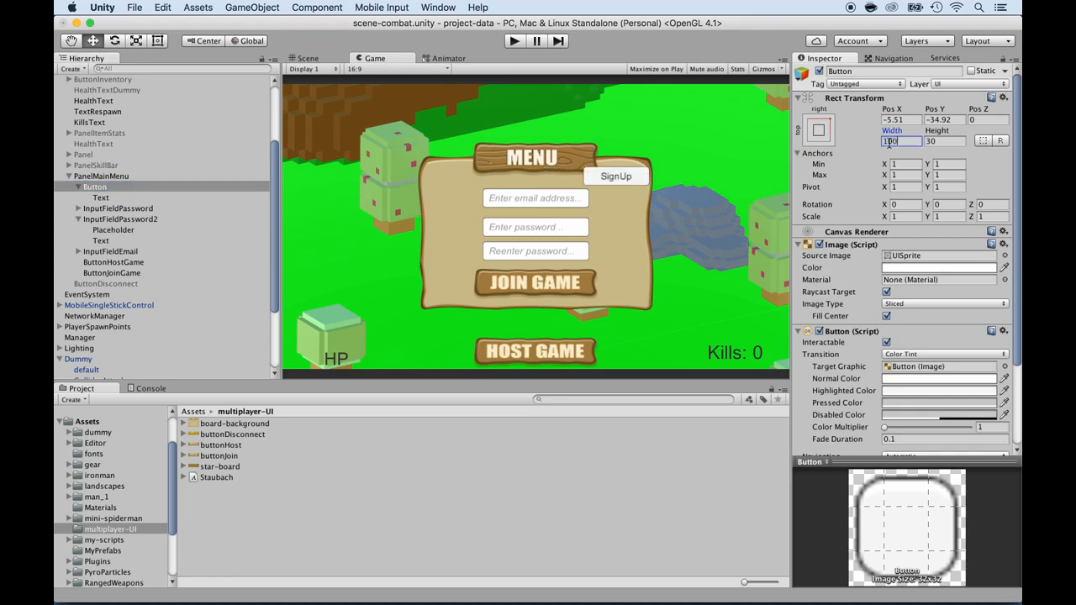
key("BackSpace")
key("BackSpace")
type("80")
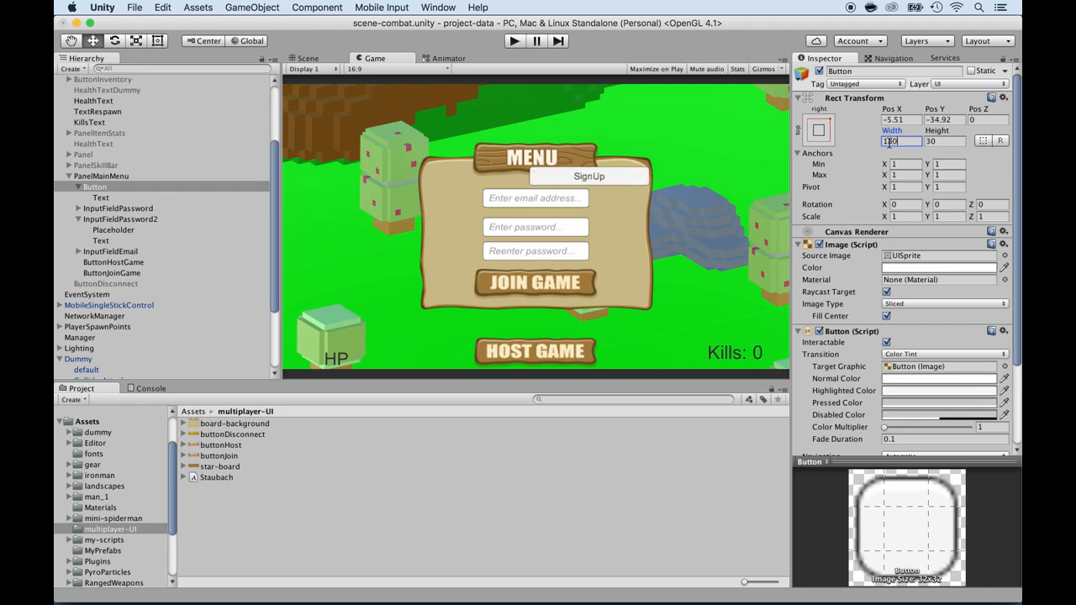
key("BackSpace")
key("BackSpace")
key("BackSpace")
type("80")
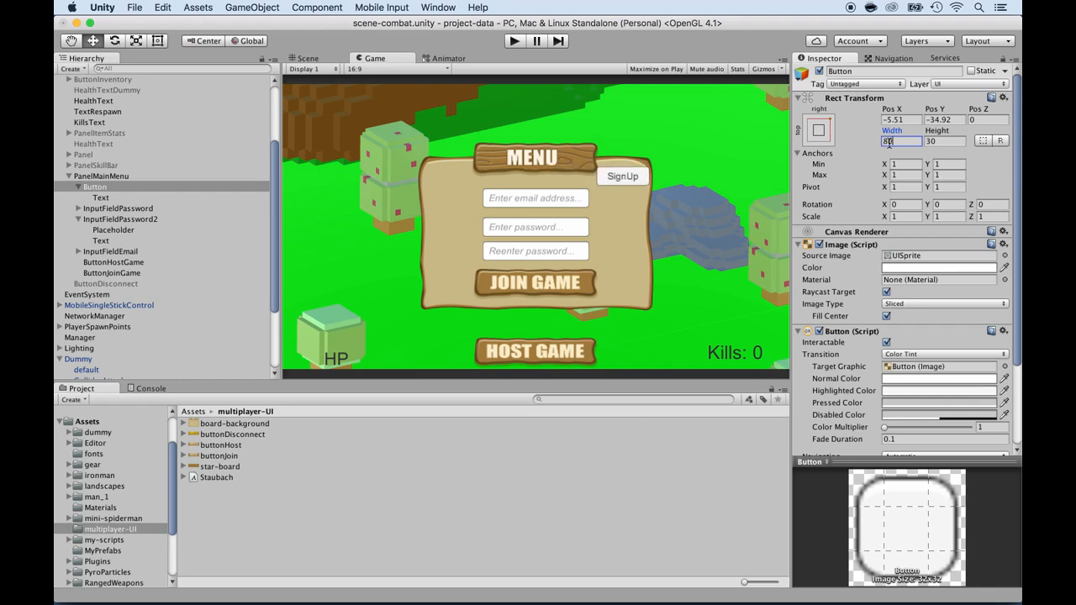
key("BackSpace")
key("BackSpace")
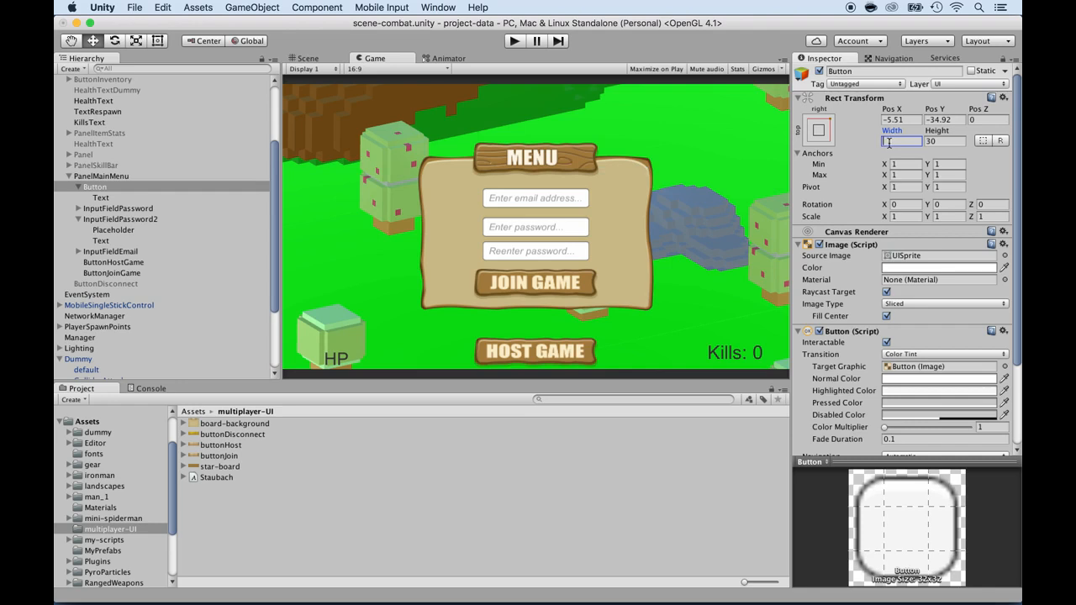
type("70")
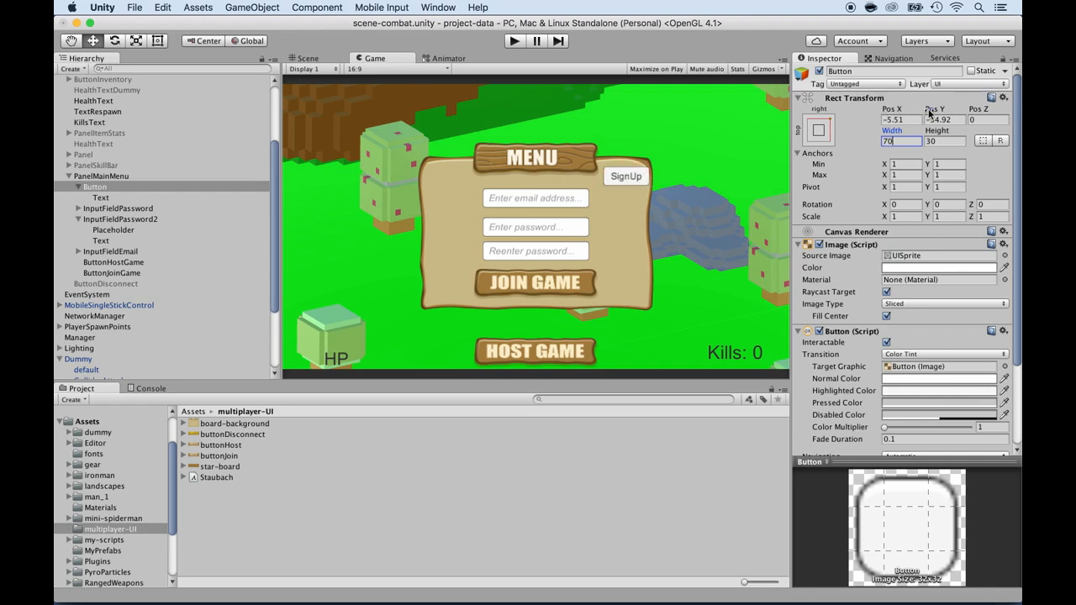
Move the SignUp button to about X -11.2, Y -39.4 and set its width to 56
left_click_drag(928, 112, 829, 101)
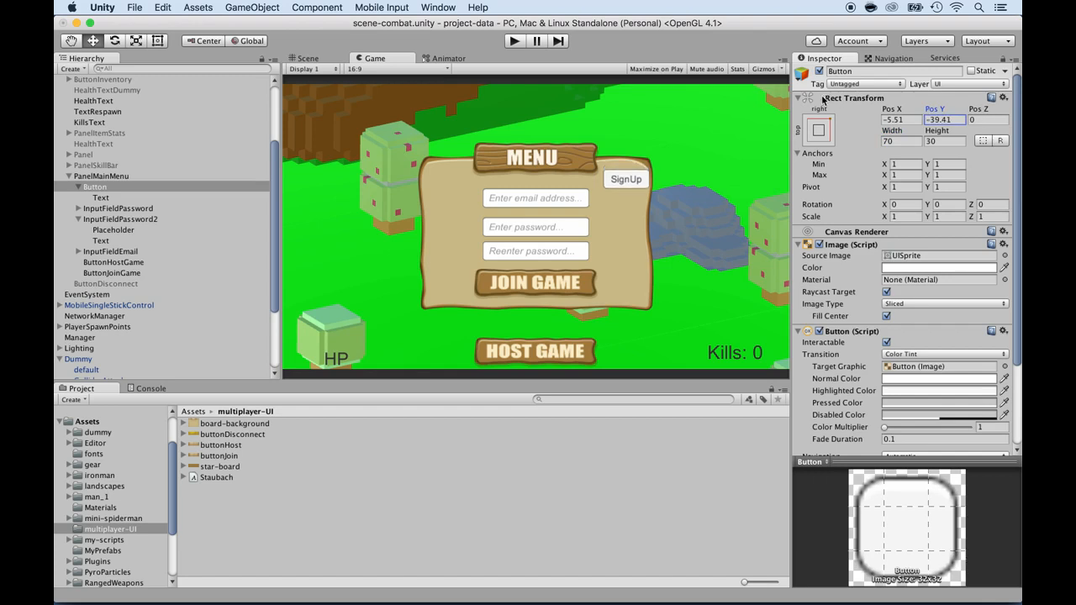
left_click_drag(892, 111, 748, 140)
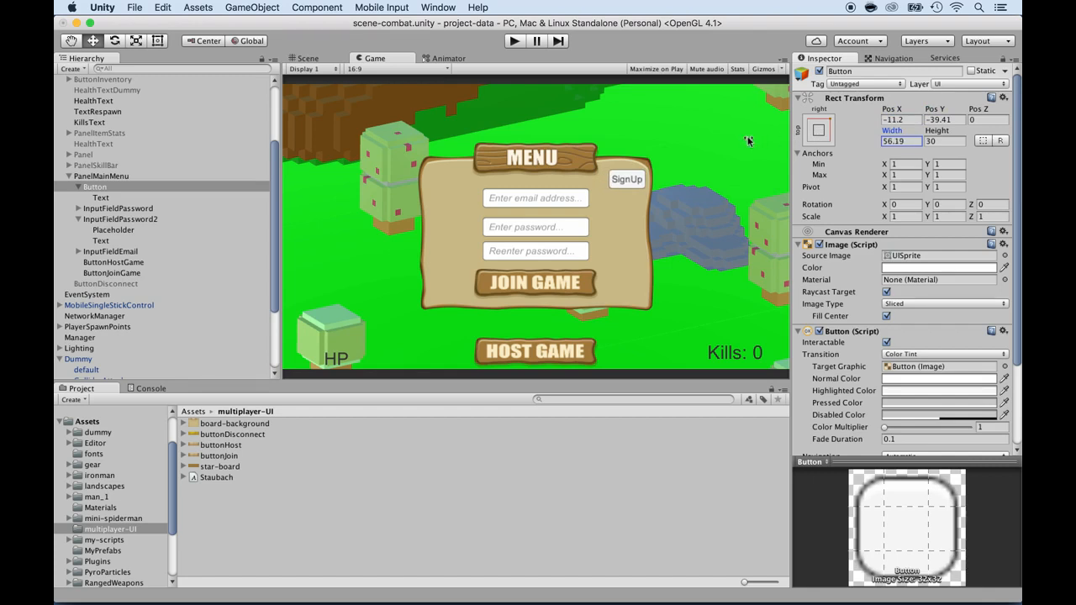
left_click(891, 132)
type("56")
Rename the SignUp button object to ButtonSwapRegistration
left_click(95, 186)
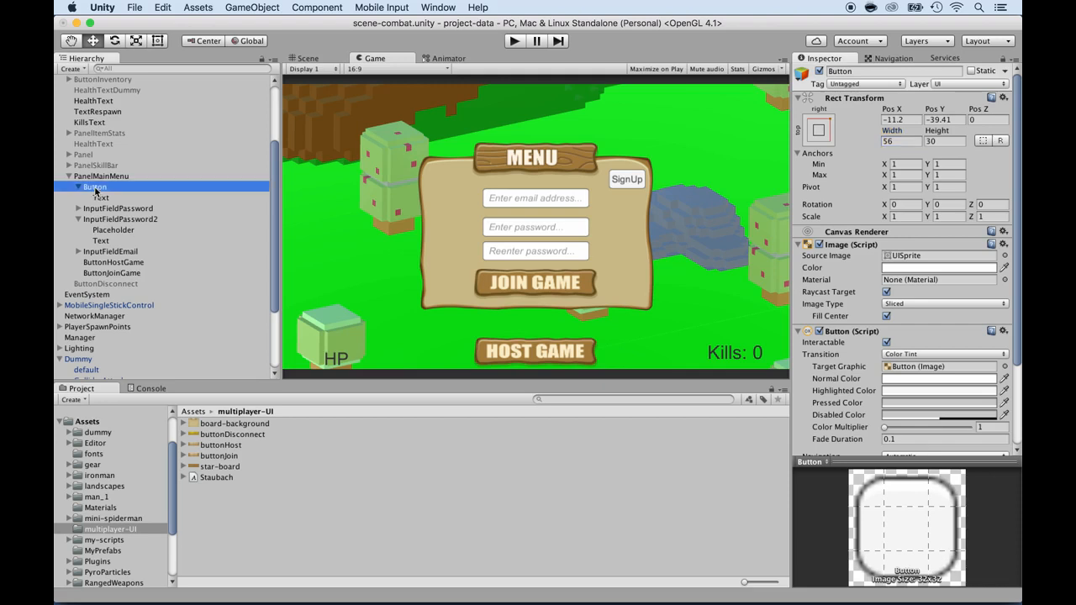
left_click(109, 189)
left_click(110, 191)
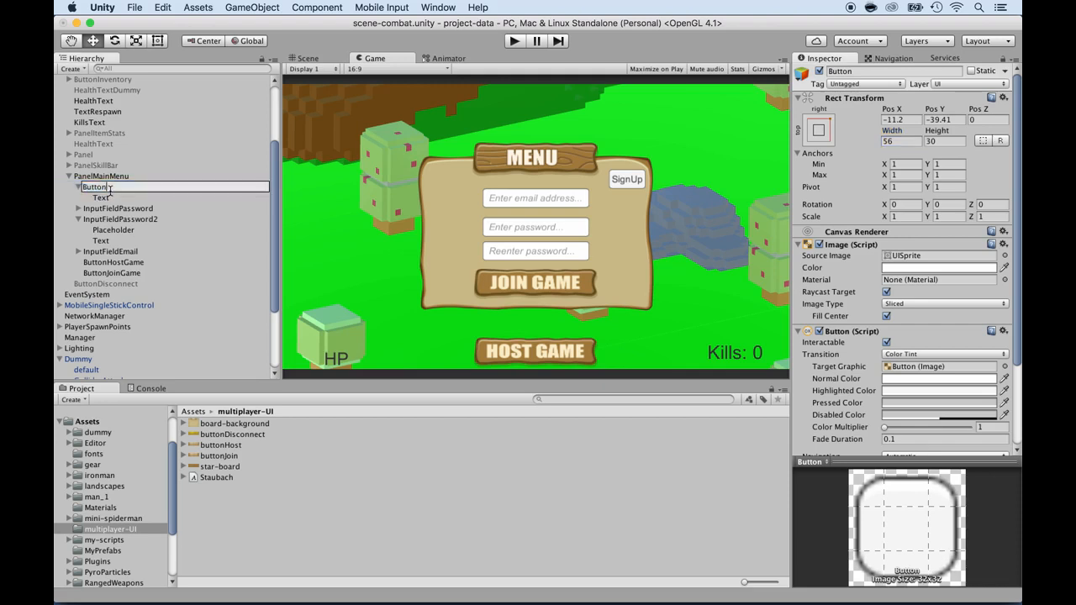
type("SwapRegistration")
key("Return")
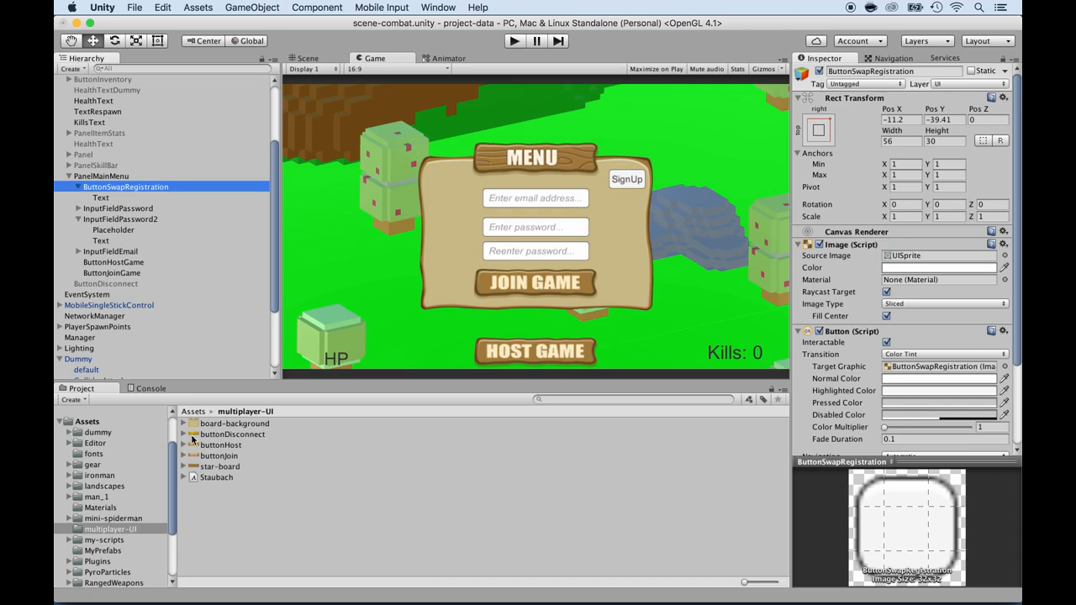
Create another UI button and place it under PanelMainMenu, above ButtonSwapRegistration
left_click(92, 180)
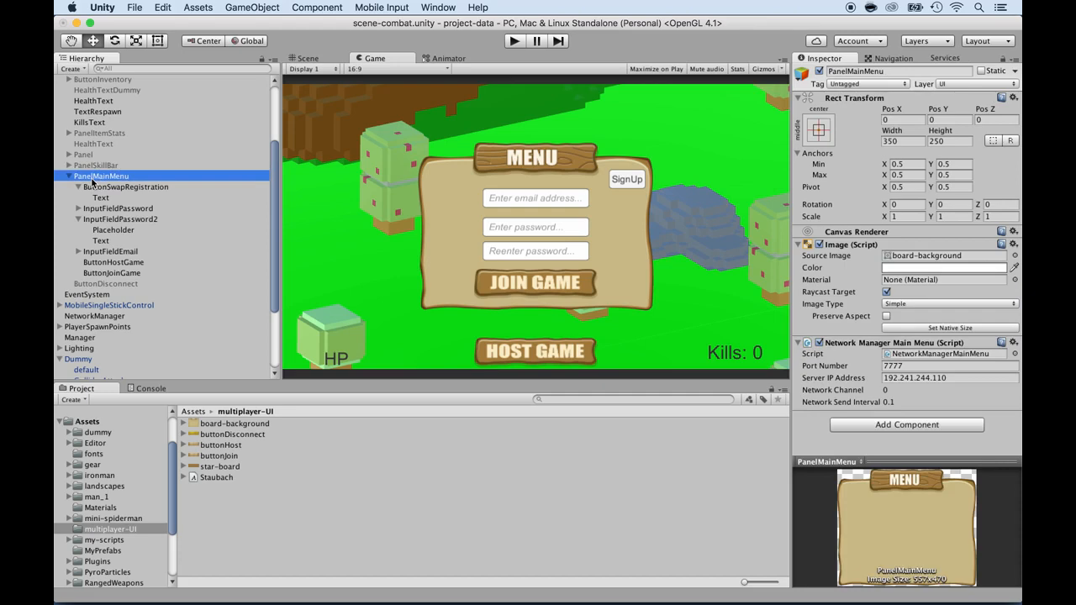
left_click(252, 8)
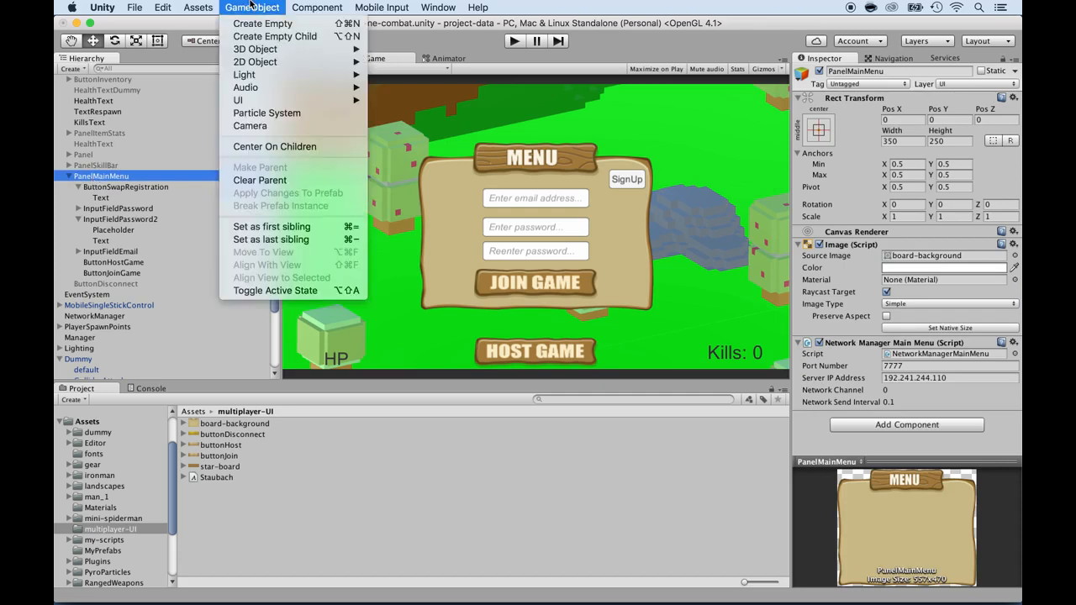
mouse_move(252, 100)
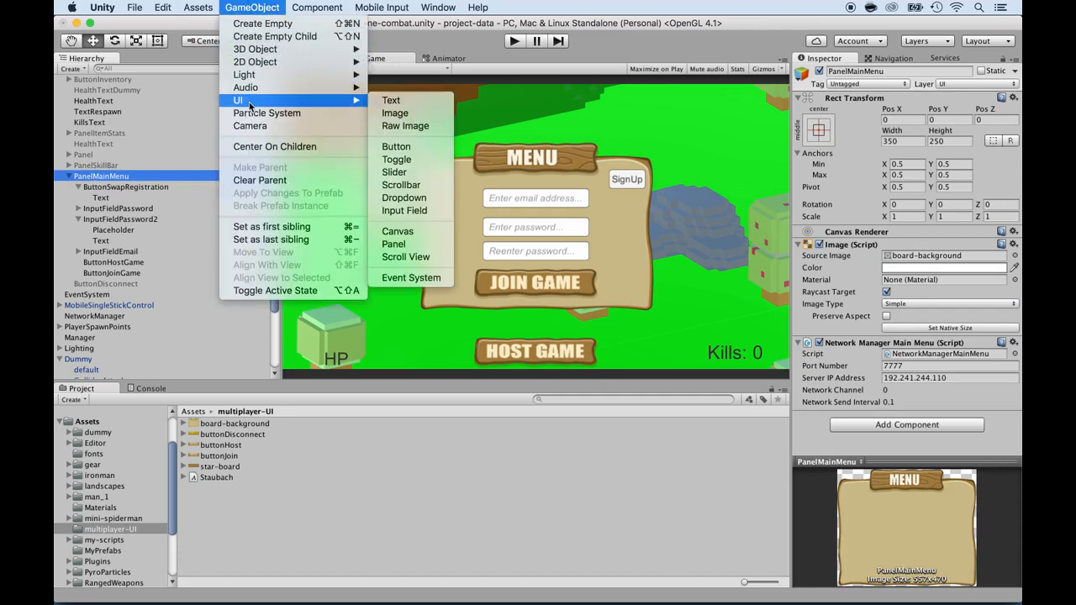
left_click(425, 148)
left_click_drag(83, 296, 102, 183)
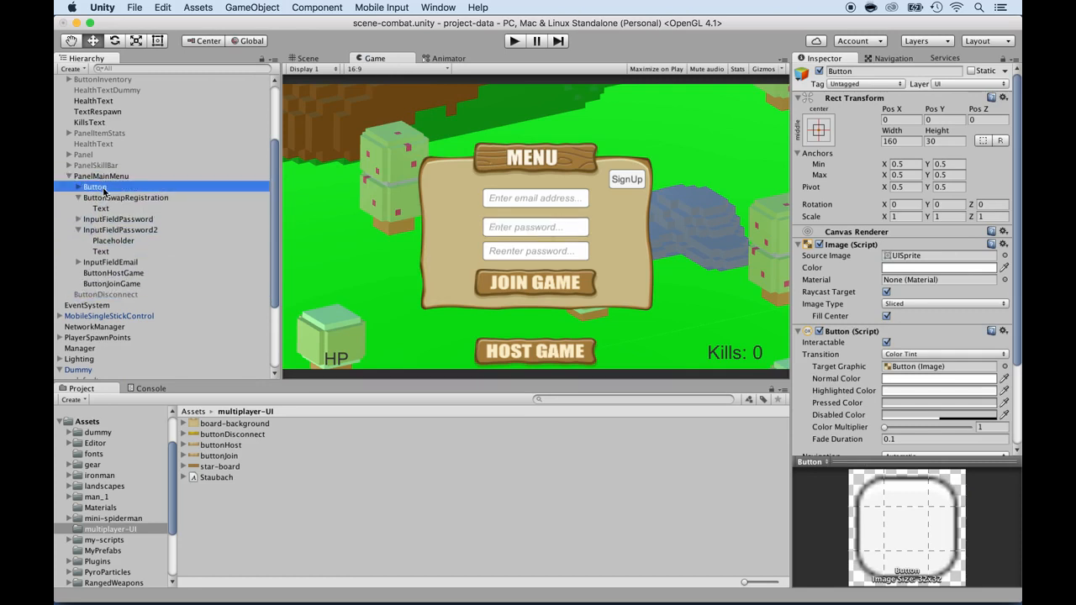
Rename the second new button object to ButtonRegister
key("Return")
key("Right")
type("Regist")
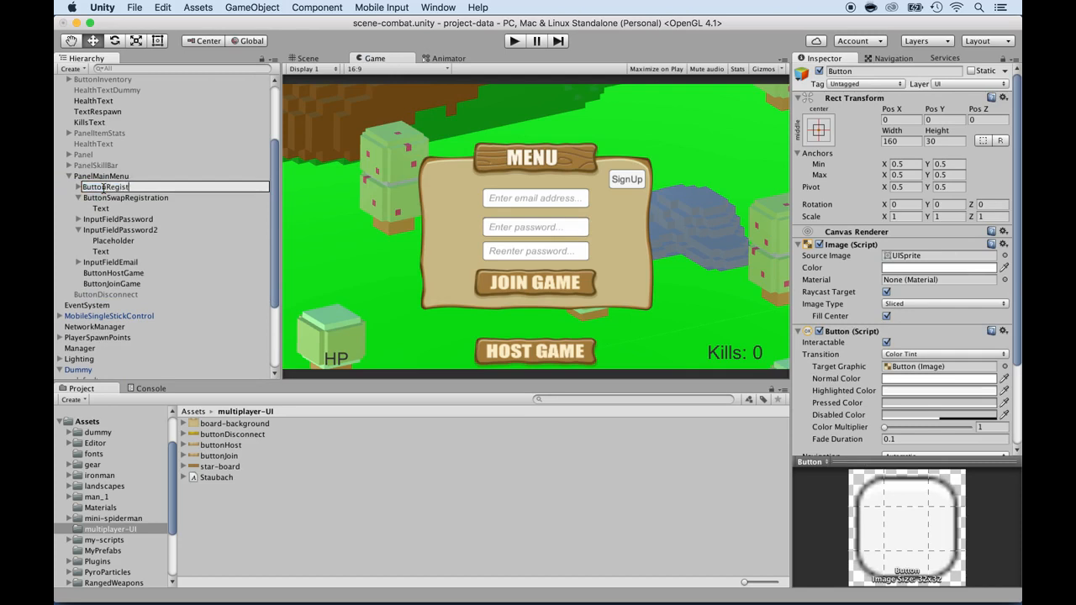
type("er")
key("Return")
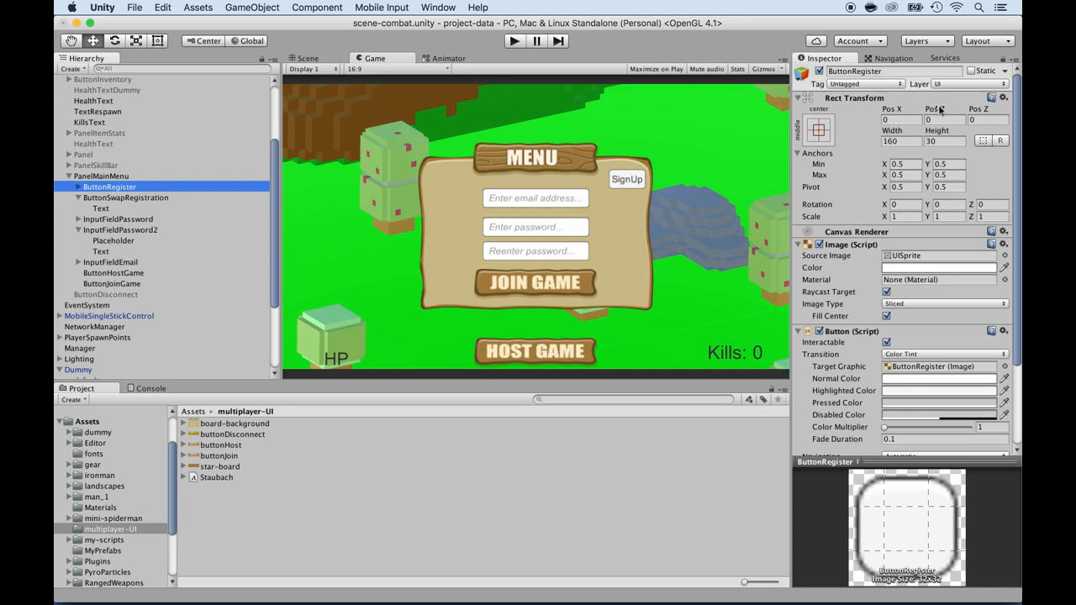
Move ButtonRegister to about Y -83.3 and reorder it below ButtonJoinGame inside PanelMainMenu
left_click_drag(939, 111, 605, 94)
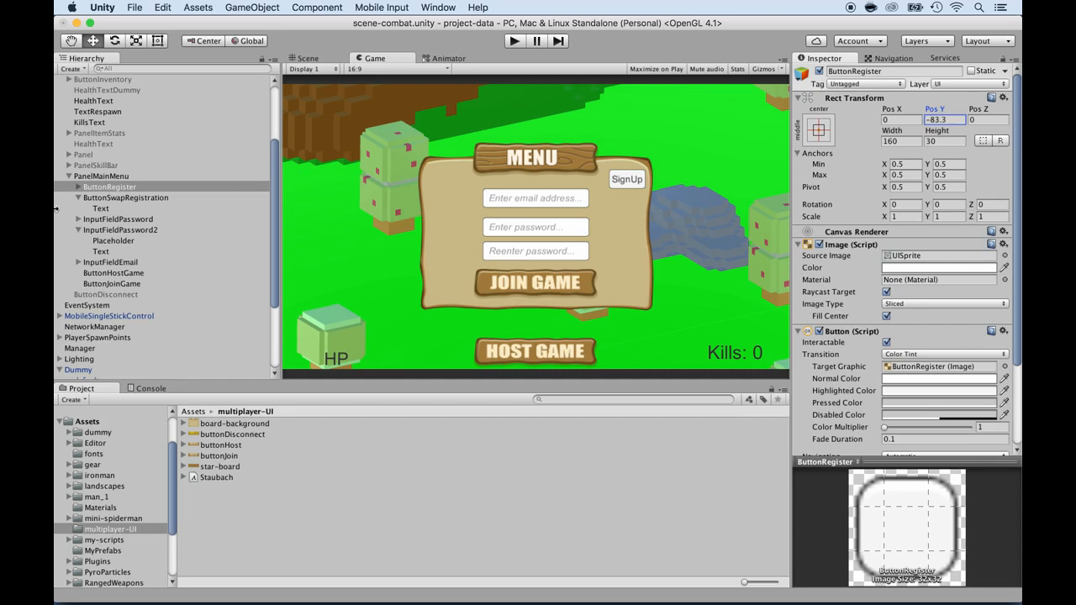
left_click(85, 189)
left_click_drag(85, 190, 83, 289)
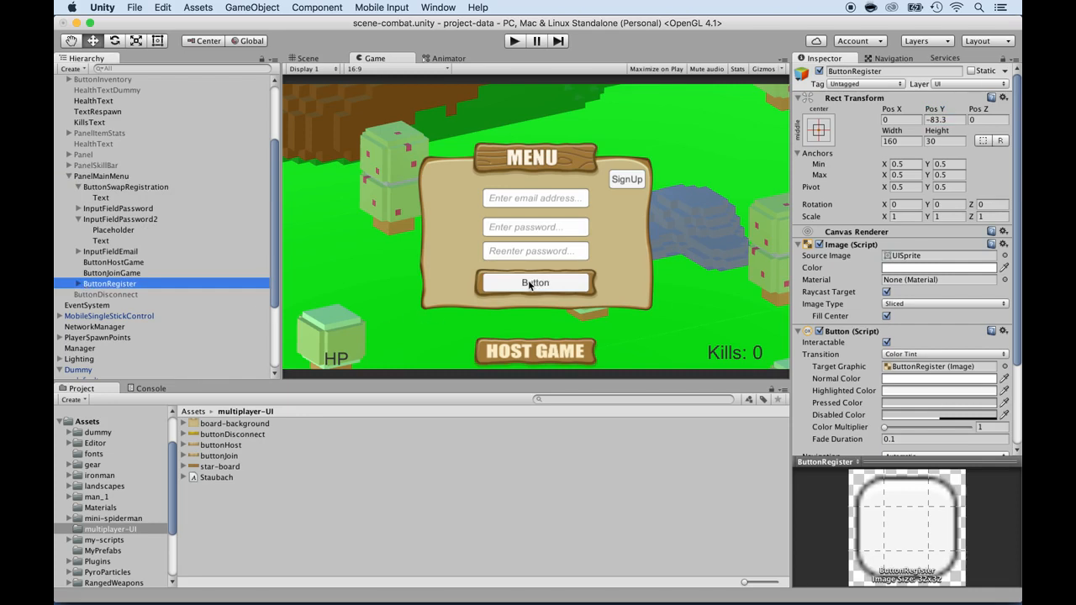
Set the source image of ButtonRegister to the star-board sprite
left_click(79, 284)
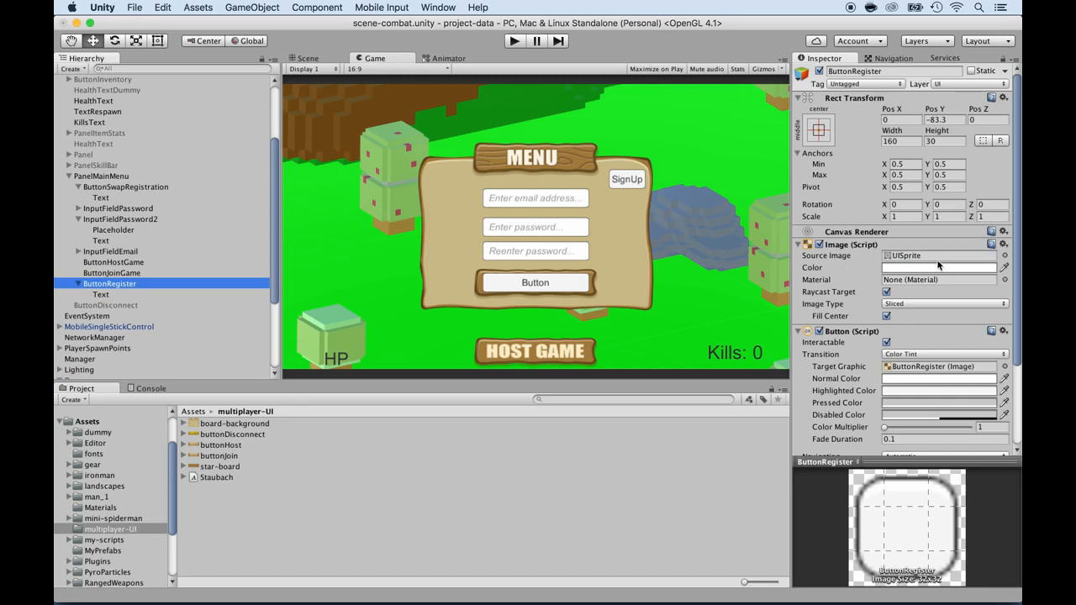
left_click(1004, 255)
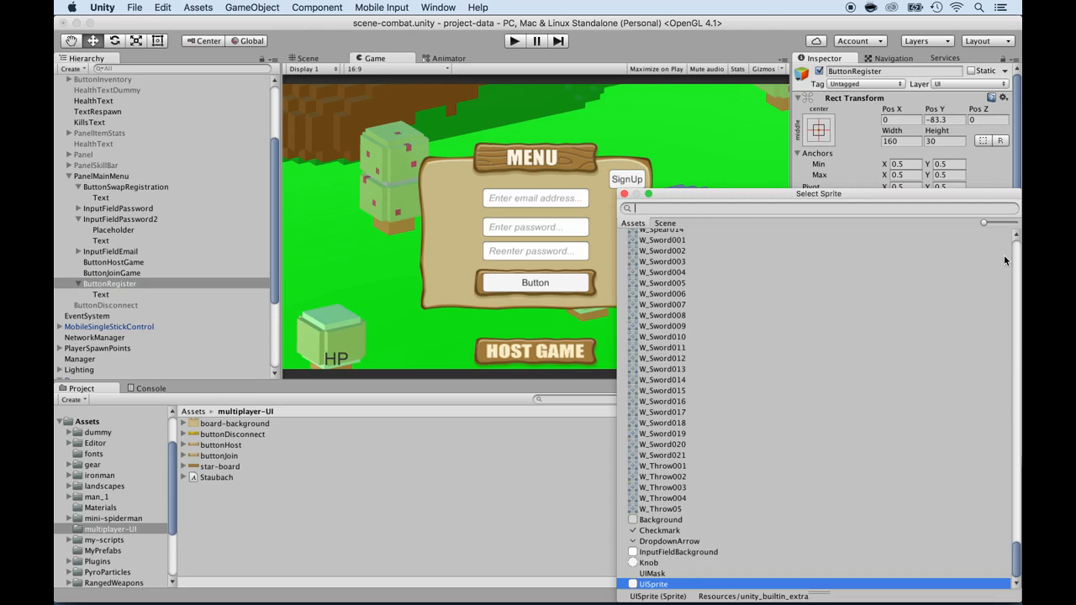
type("star-")
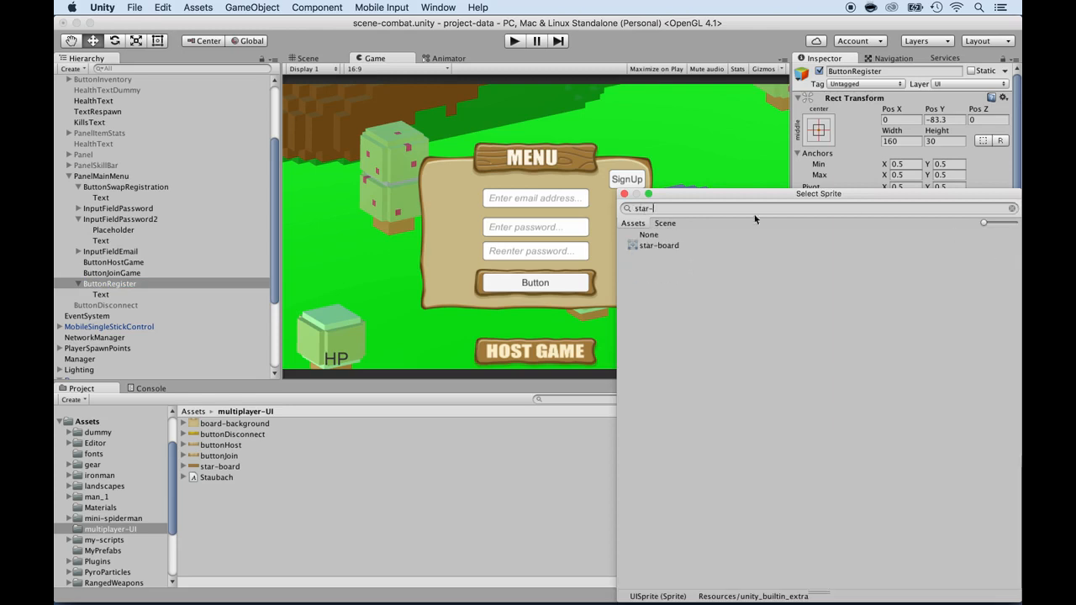
left_click(645, 246)
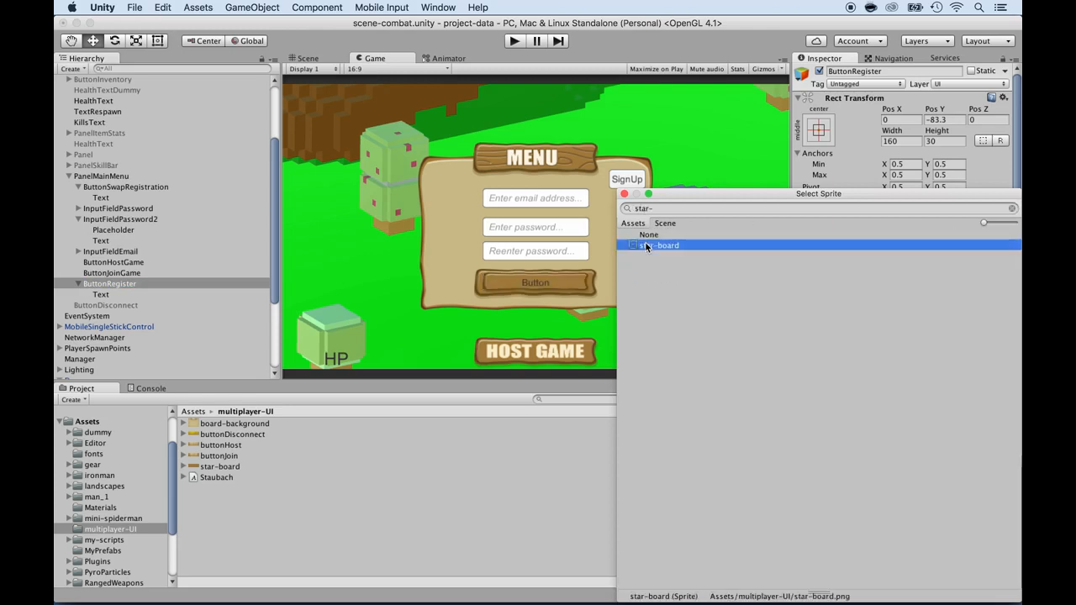
double_click(646, 245)
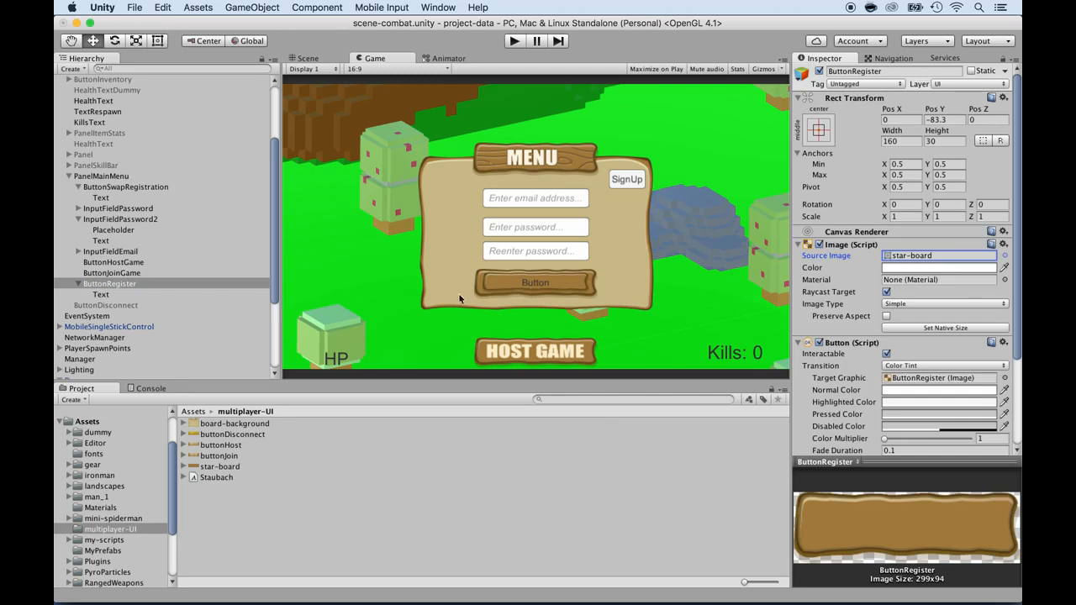
Change the ButtonRegister label to Register and give its text a sampled cream colour
left_click(101, 294)
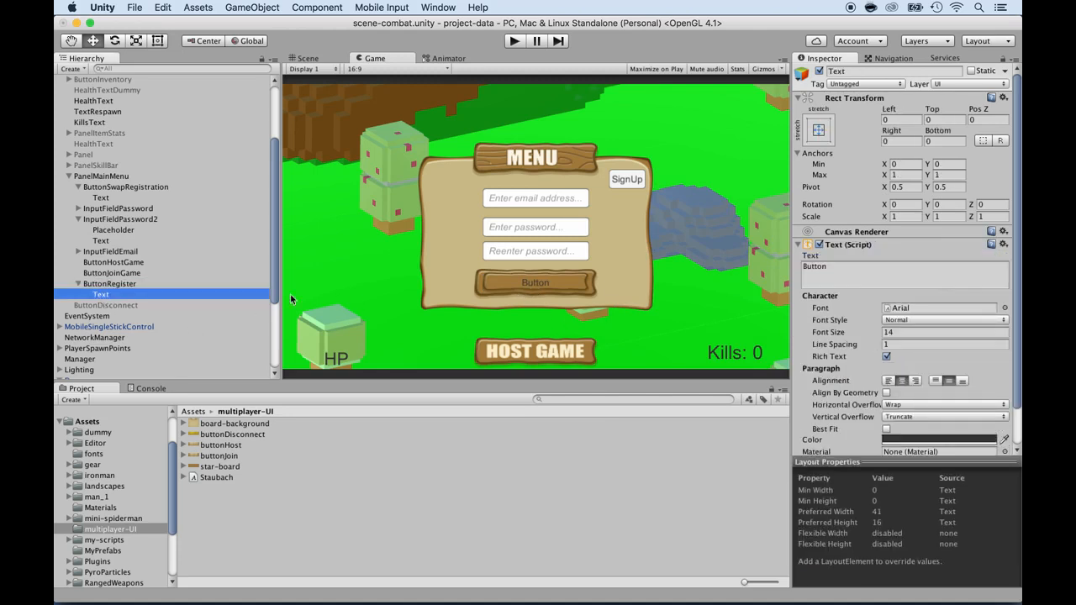
double_click(813, 266)
type("Re")
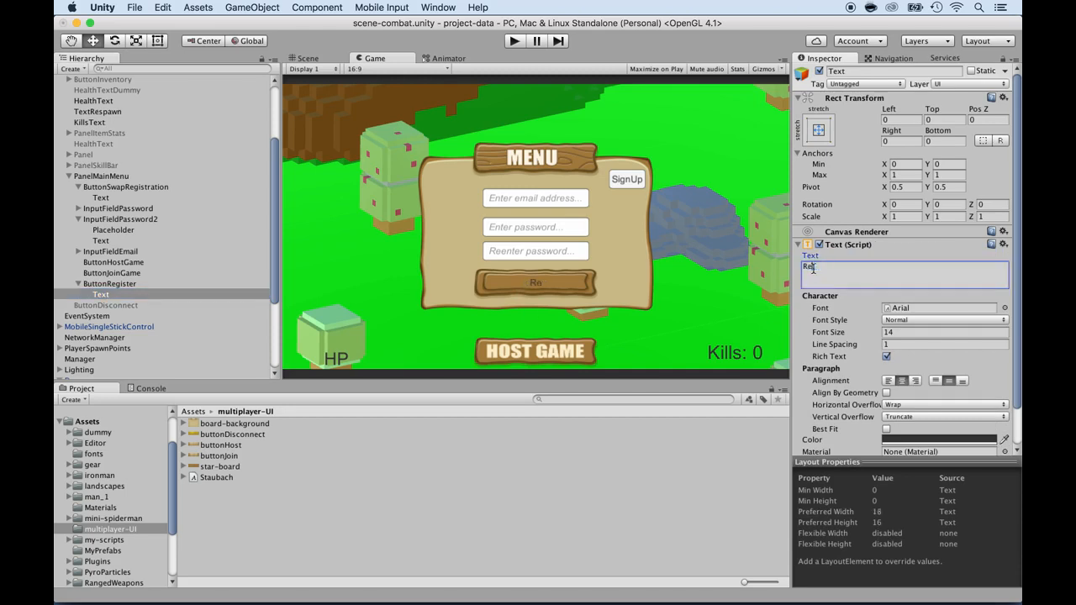
type("gister")
scroll(881, 381, "down", 2)
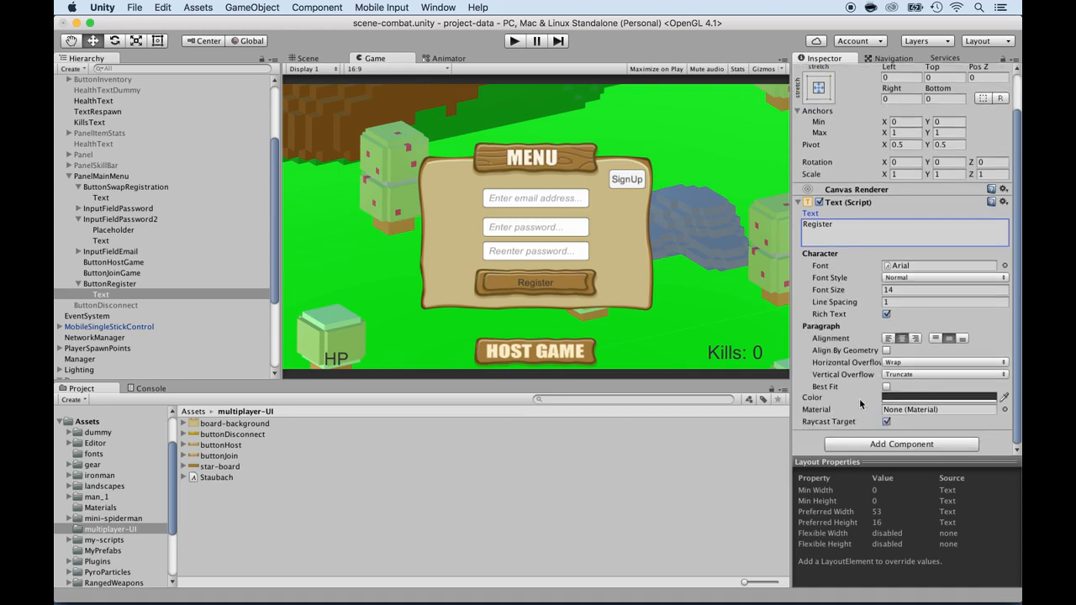
left_click(1003, 399)
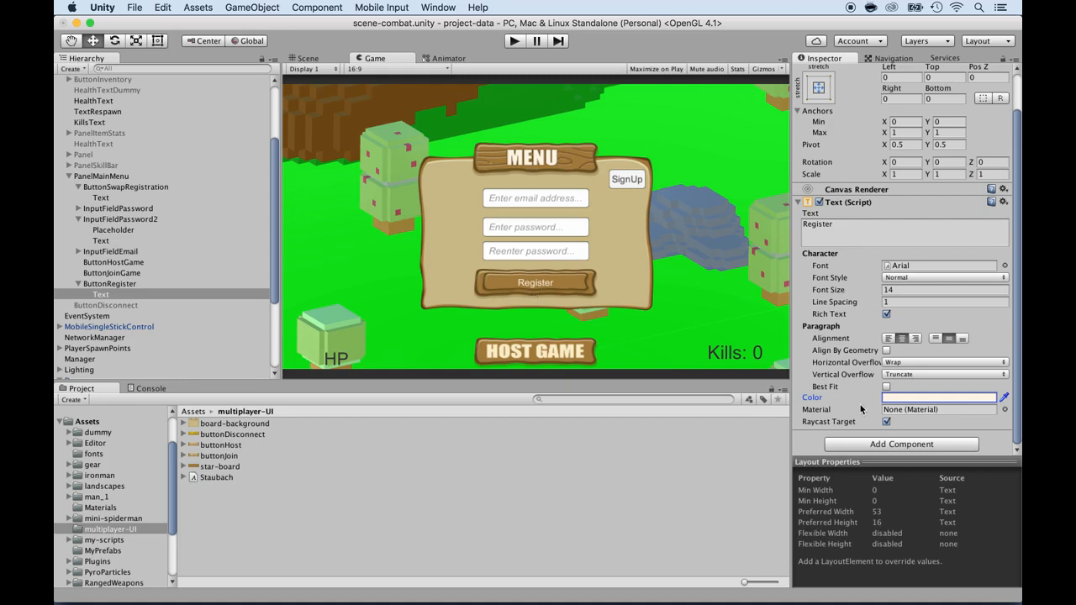
left_click(848, 278)
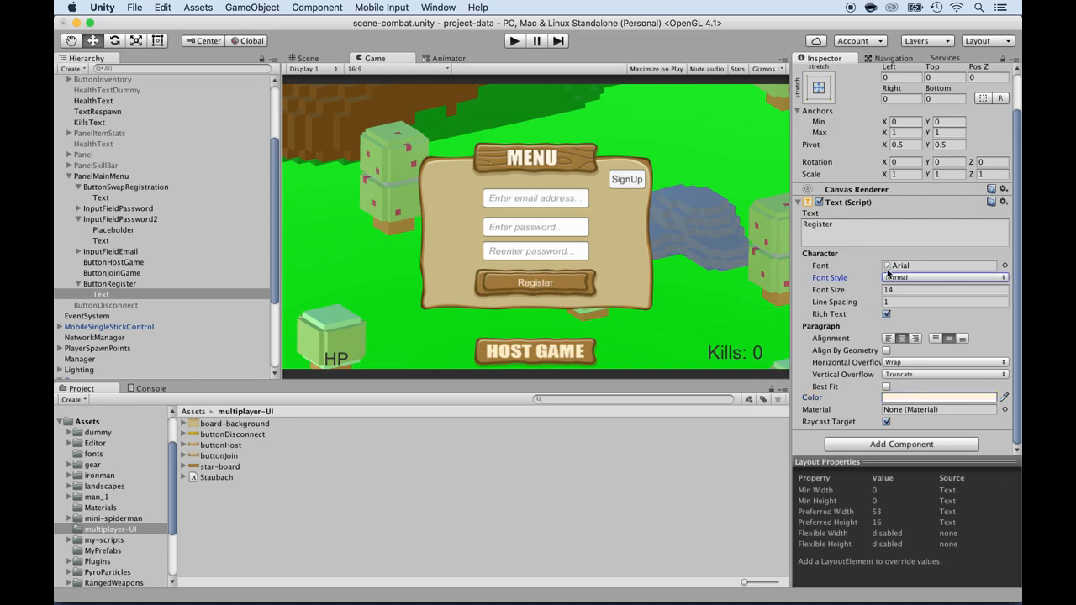
Assign the Staubach font from the multiplayer-UI folder to the Register label and set its font size to 20
left_click(211, 479)
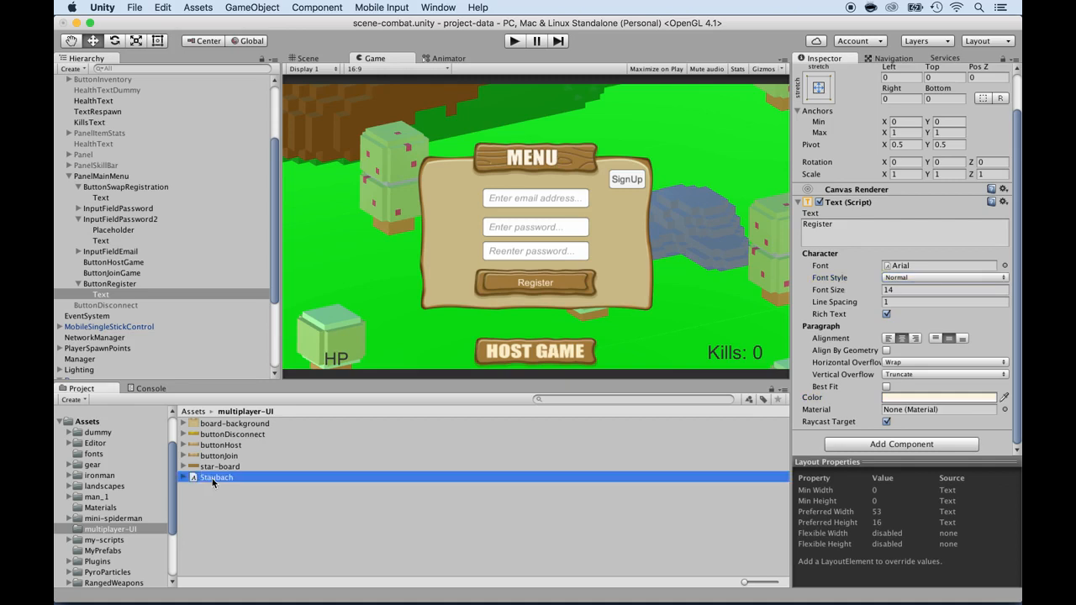
left_click_drag(212, 478, 900, 272)
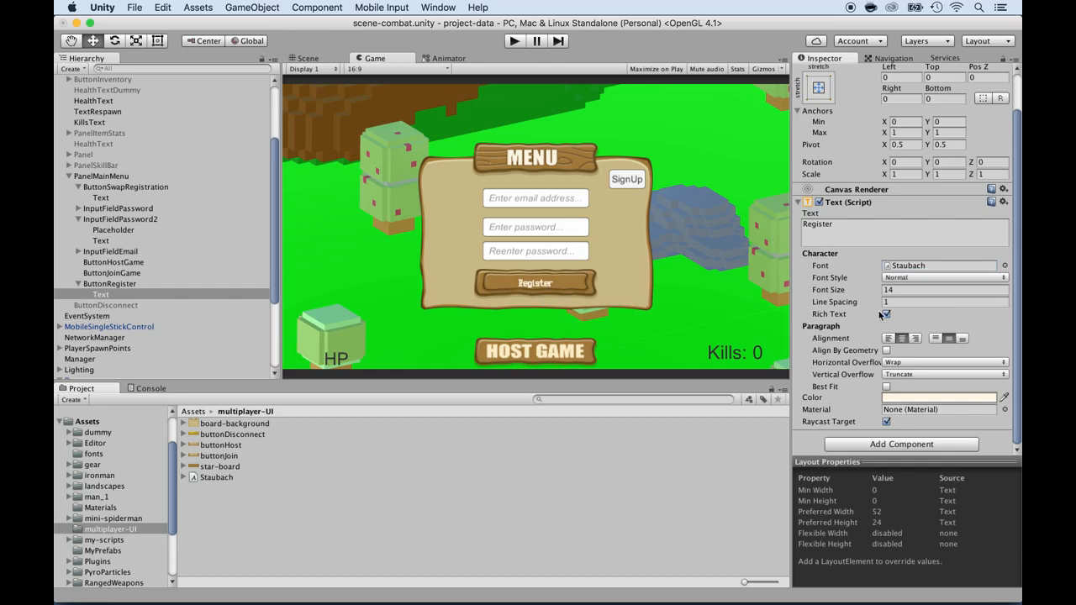
left_click_drag(862, 292, 868, 293)
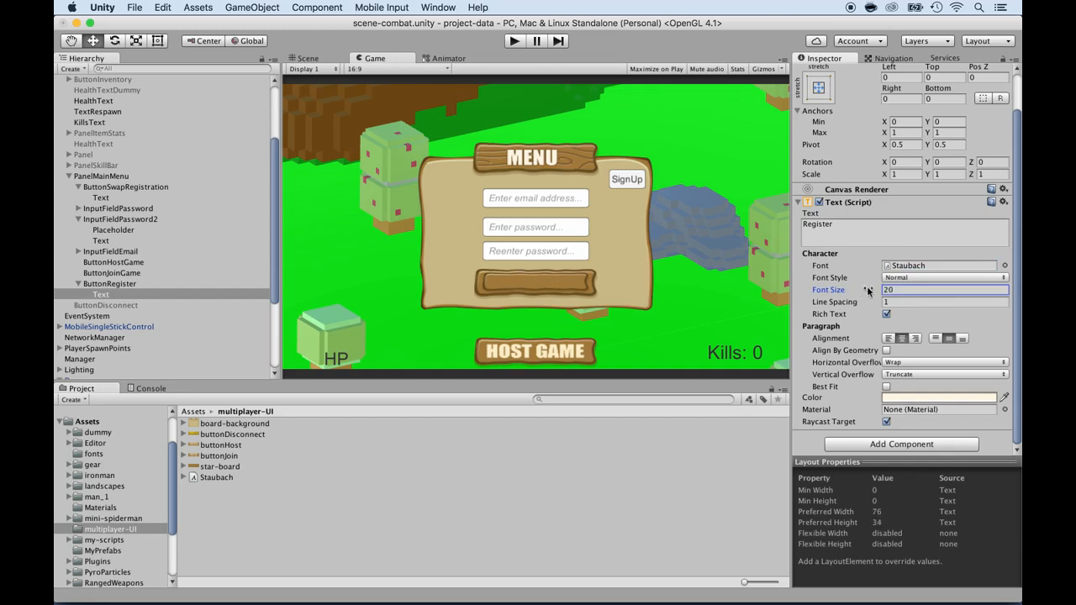
scroll(874, 327, "up", 2)
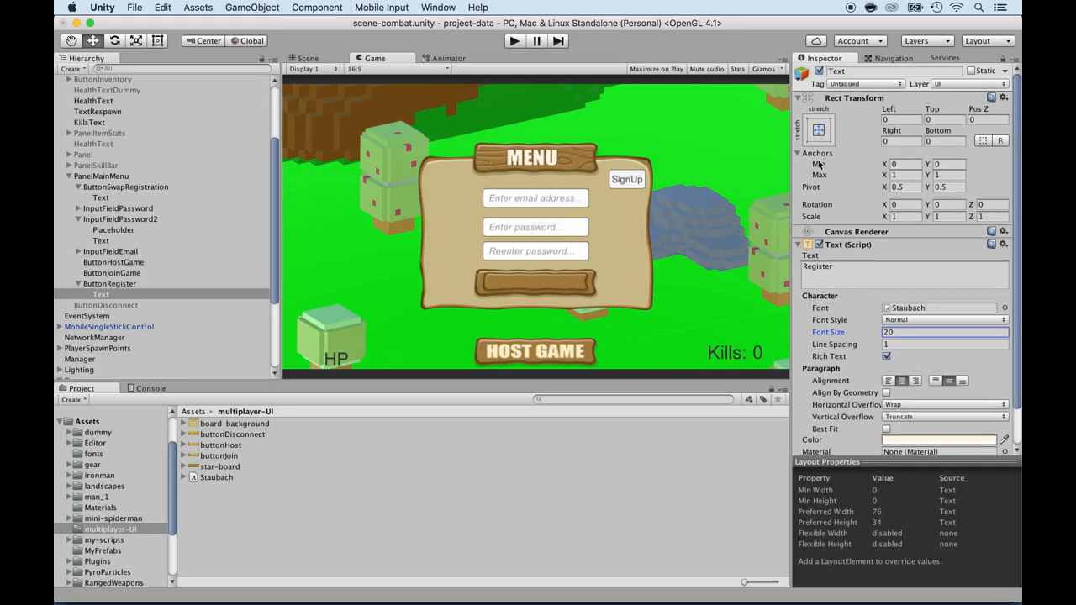
Change the Register label's anchor preset from stretch to middle center
left_click(96, 295)
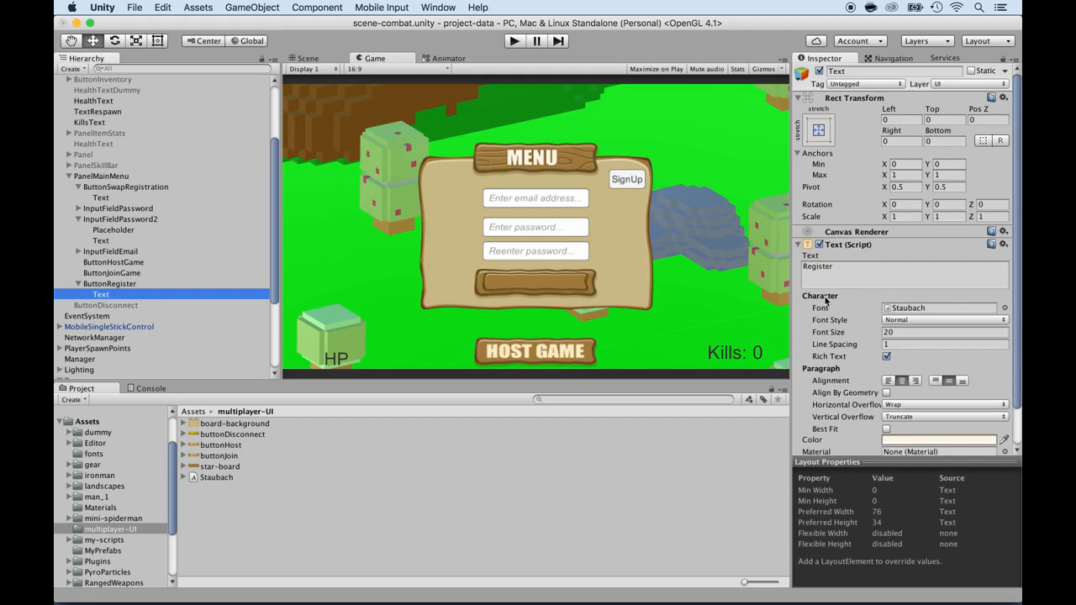
left_click(818, 129)
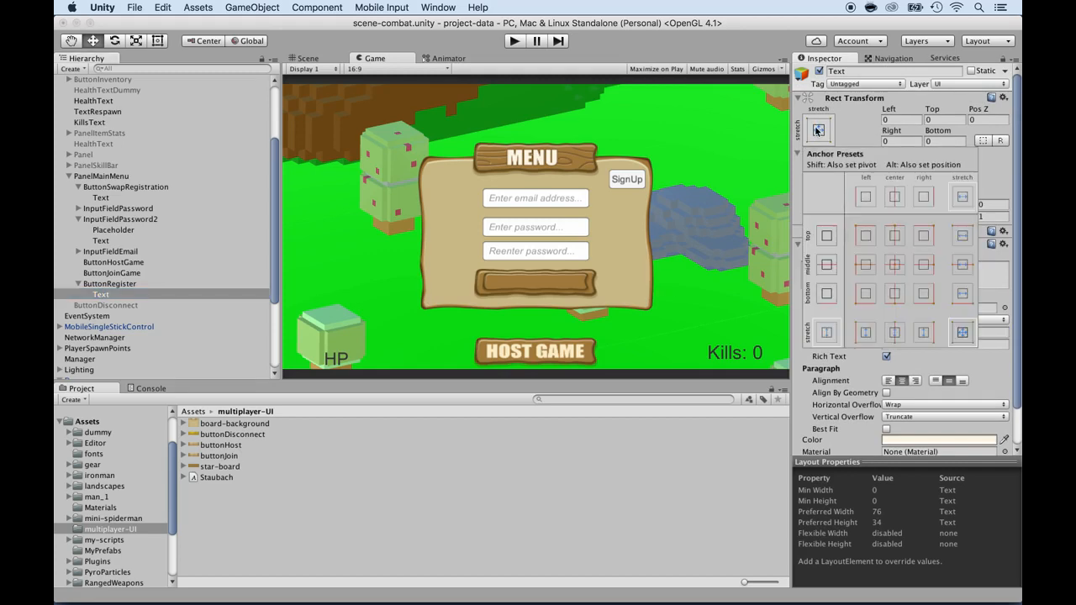
left_click(895, 266)
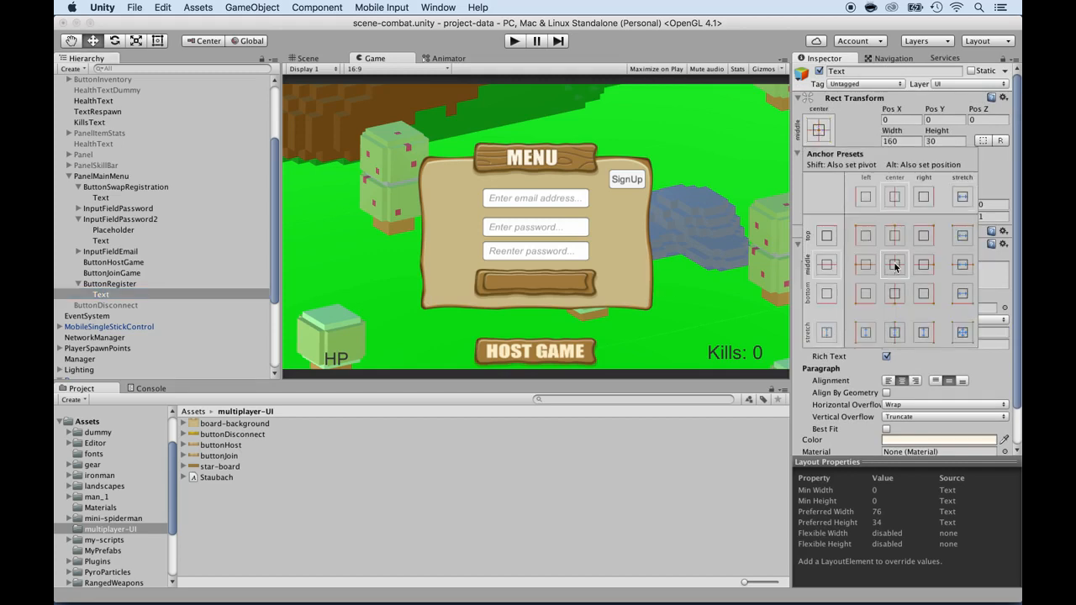
key("alt")
Resize the Register label to about 413.4 wide and 48 high, and nudge it slightly upward on the button
left_click(859, 133)
left_click(889, 133)
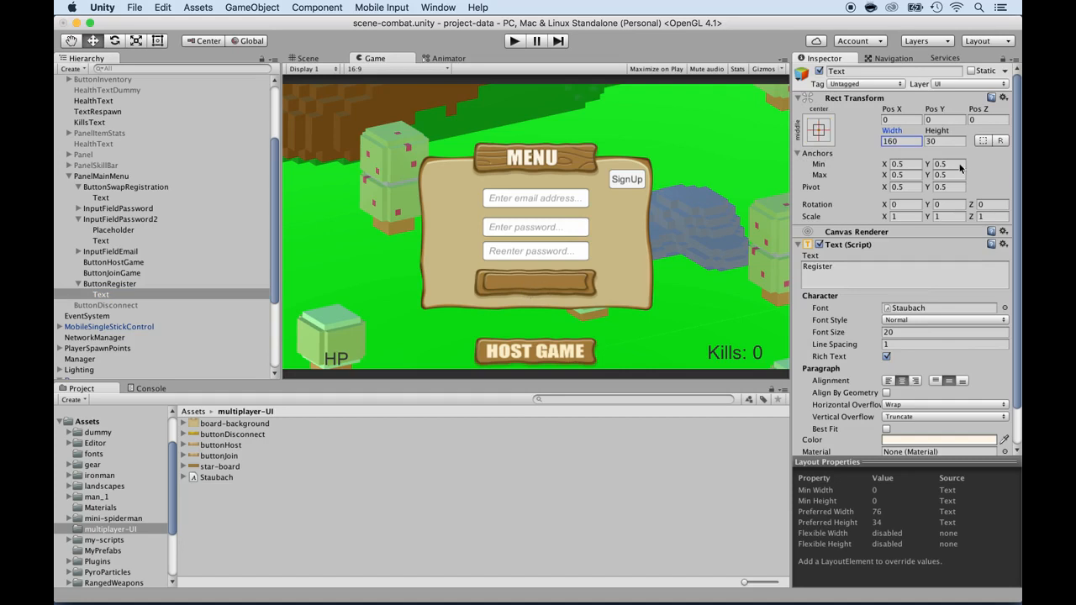
type("179.5")
left_click_drag(929, 141, 1020, 133)
left_click_drag(926, 130, 973, 129)
left_click(890, 133)
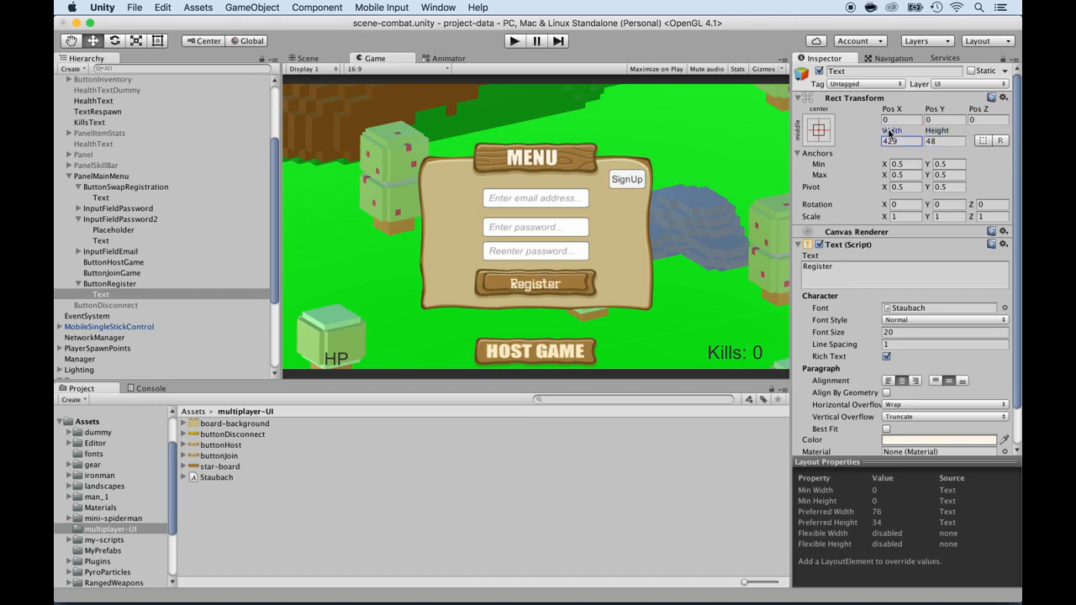
left_click_drag(891, 133, 817, 136)
mouse_move(935, 109)
left_mouse_down()
mouse_move(958, 116)
mouse_move(929, 115)
left_mouse_up()
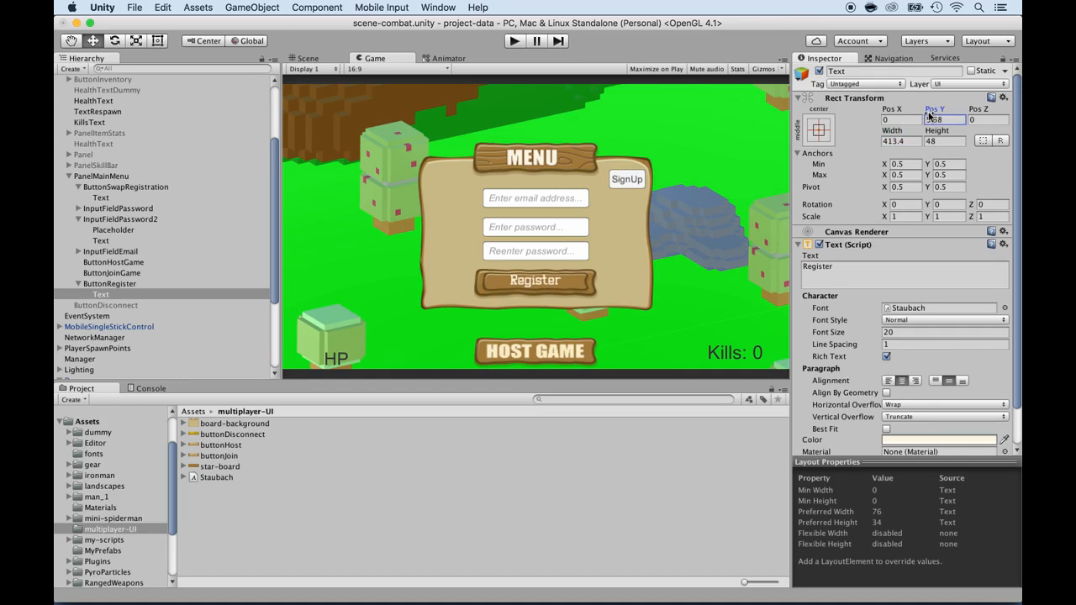